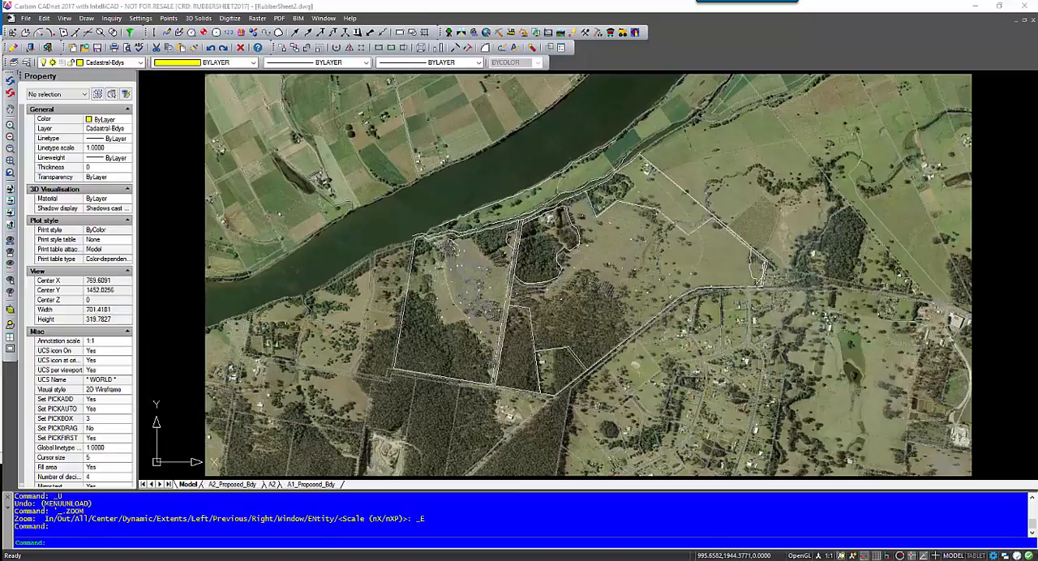
# Start Rubber Sheet on the aerial image and match control point 1 from the image's southwest lot corner to the drawn boundary corner.
pyautogui.click(257, 17)
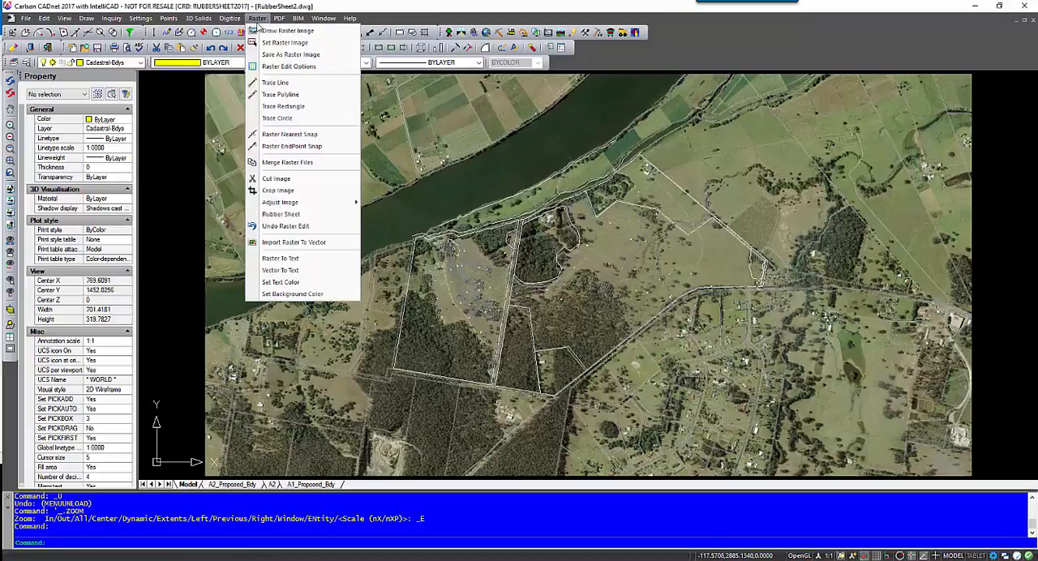
pyautogui.click(295, 216)
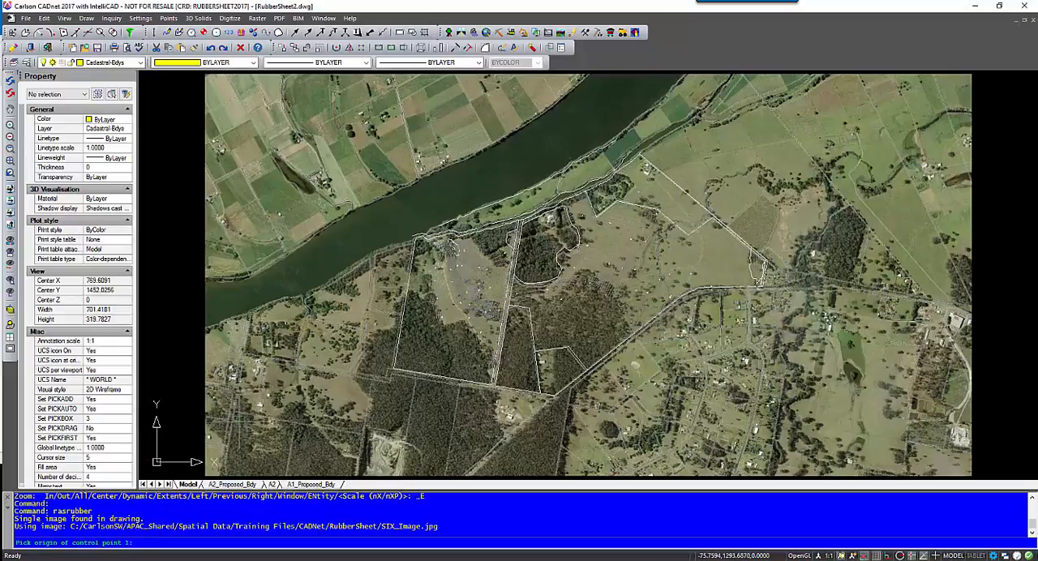
pyautogui.scroll(3, 386, 366)
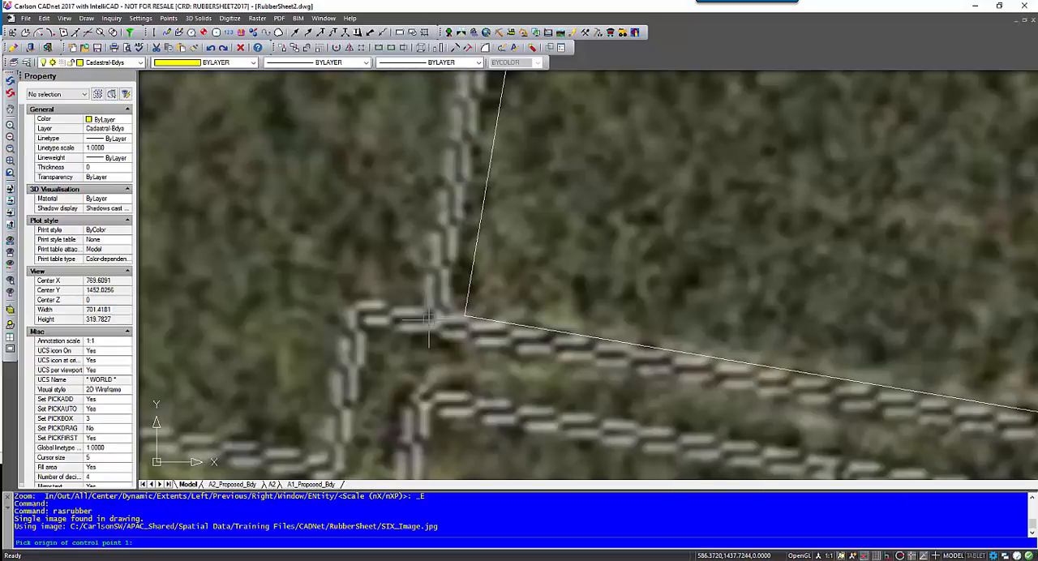
pyautogui.click(465, 316)
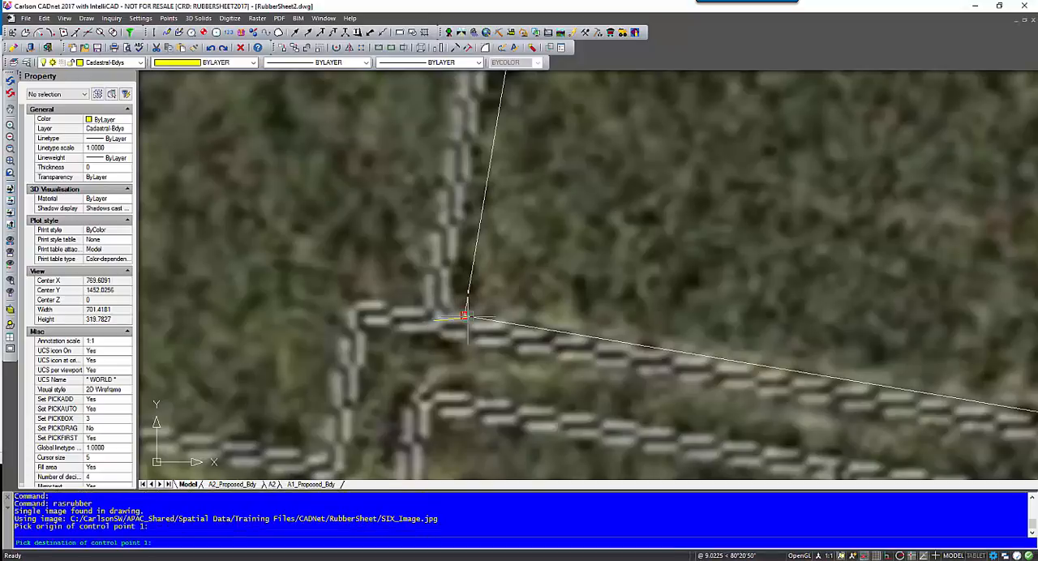
pyautogui.click(466, 316)
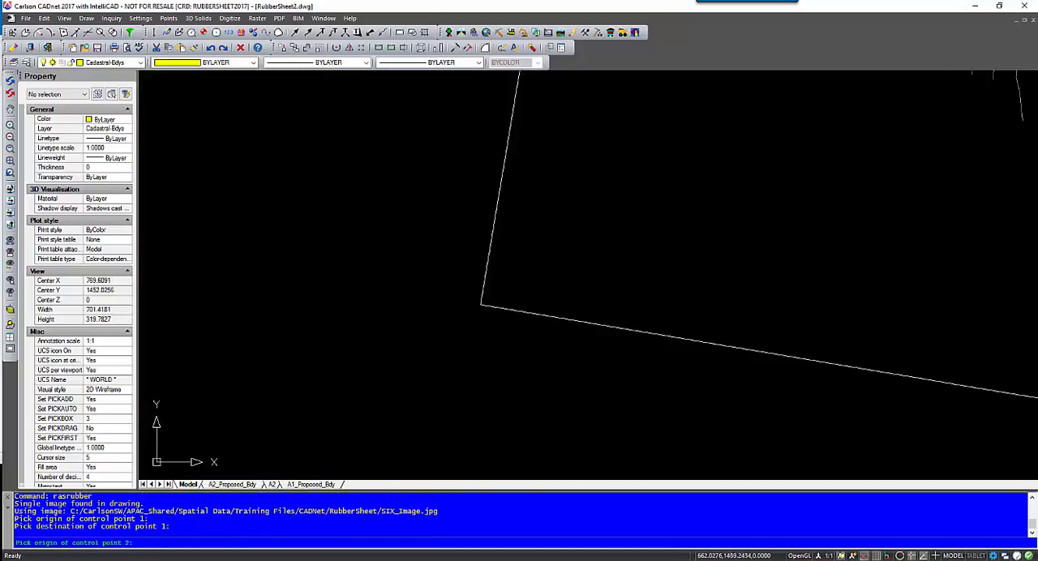
# Set control point 2 from the image's northwest lot corner beside the river to the matching corner of the drawn boundary.
pyautogui.scroll(-4, 572, 219)
pyautogui.moveTo(606, 156); pyautogui.dragTo(496, 321, button='middle')
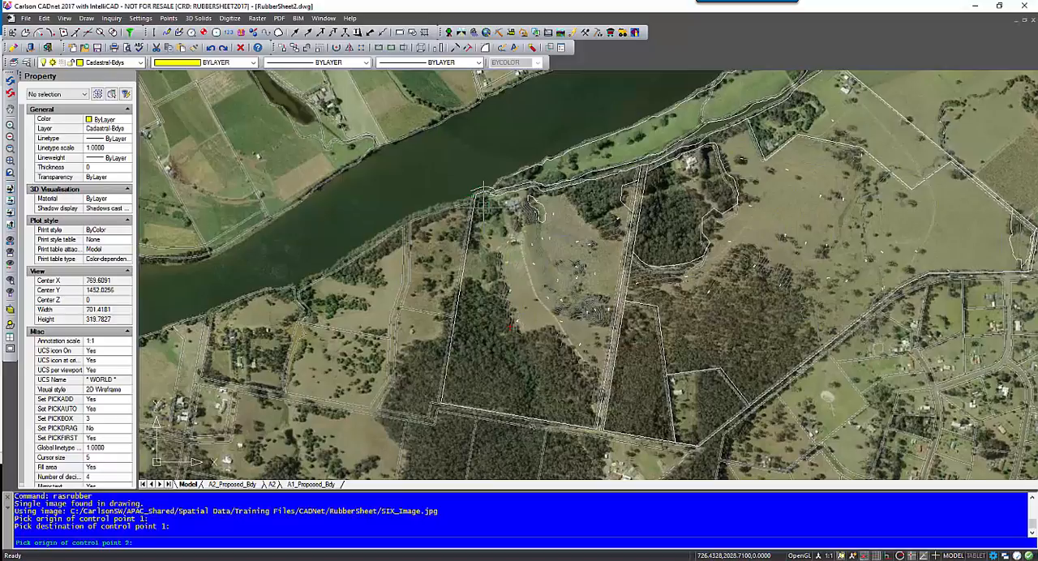
pyautogui.scroll(5, 484, 192)
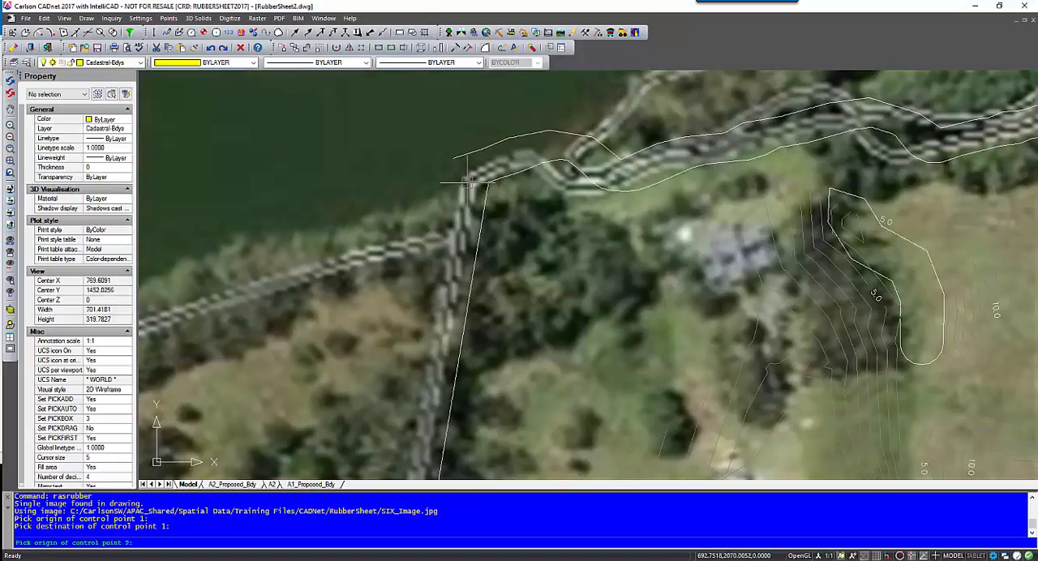
pyautogui.click(485, 182)
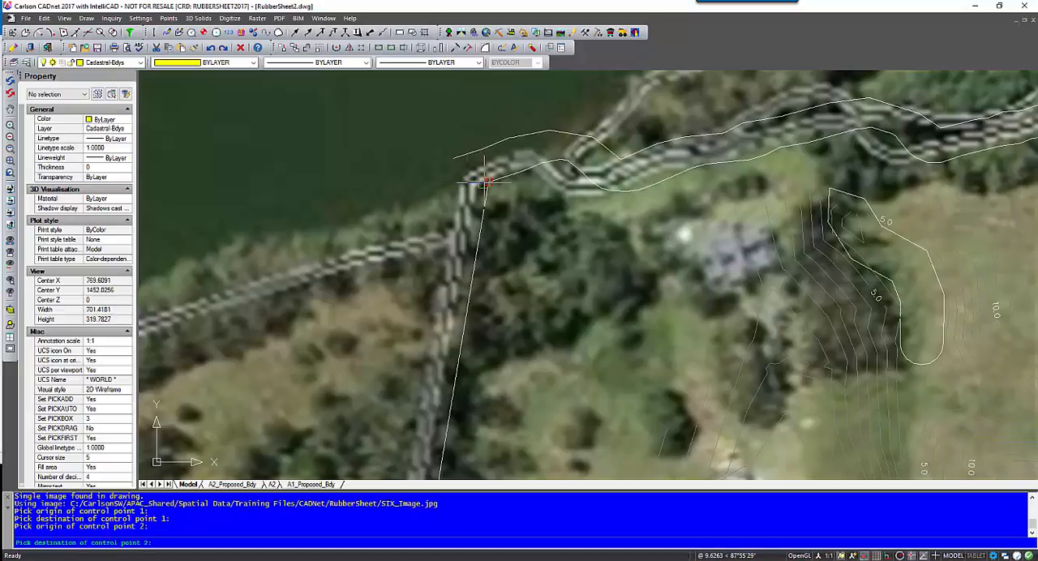
pyautogui.click(488, 184)
# Set control point 3 where the narrow road's western boundary meets the riverside boundary, from the image corner to the drawn corner.
pyautogui.scroll(-3, 501, 272)
pyautogui.moveTo(673, 263); pyautogui.dragTo(323, 264, button='middle')
pyautogui.scroll(-2, 461, 258)
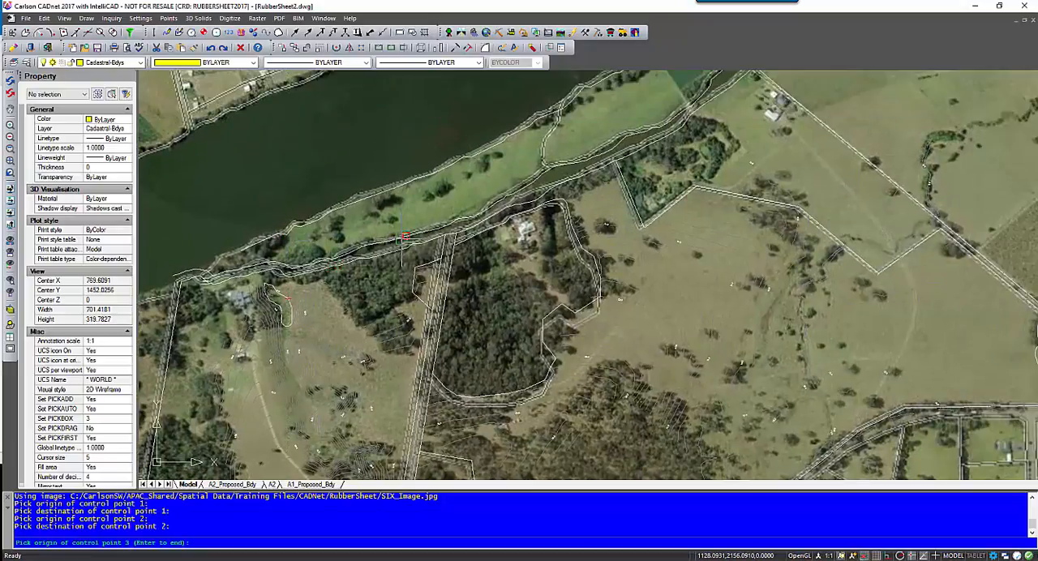
pyautogui.scroll(2, 494, 209)
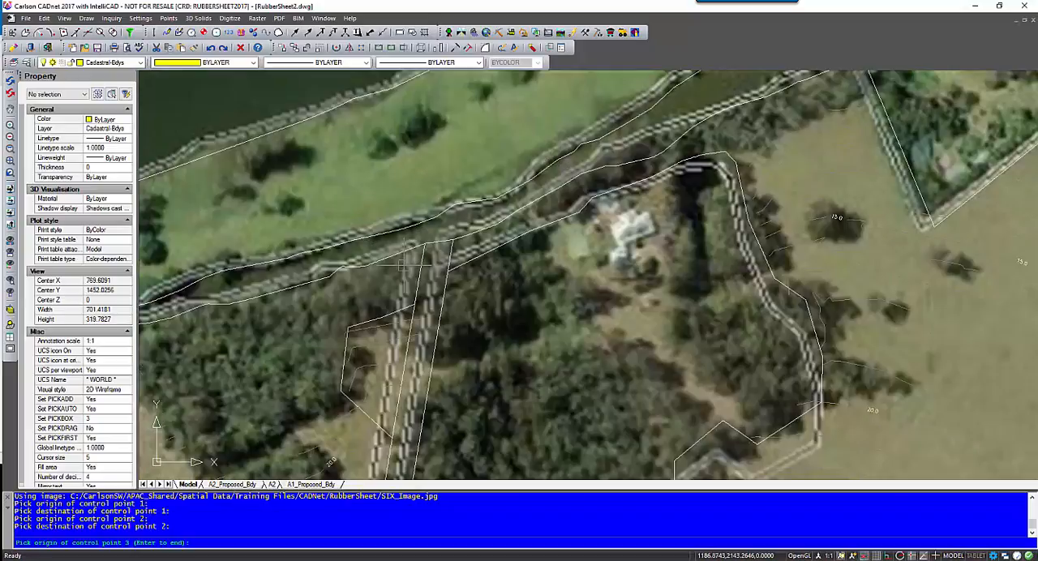
pyautogui.scroll(2, 407, 261)
pyautogui.scroll(1, 408, 261)
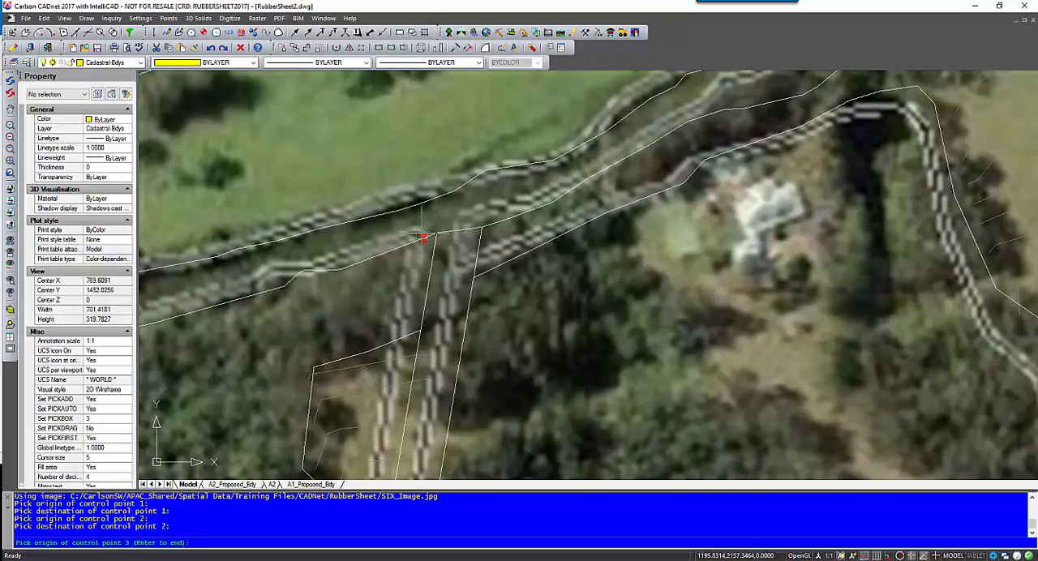
pyautogui.scroll(1, 418, 240)
pyautogui.click(415, 235)
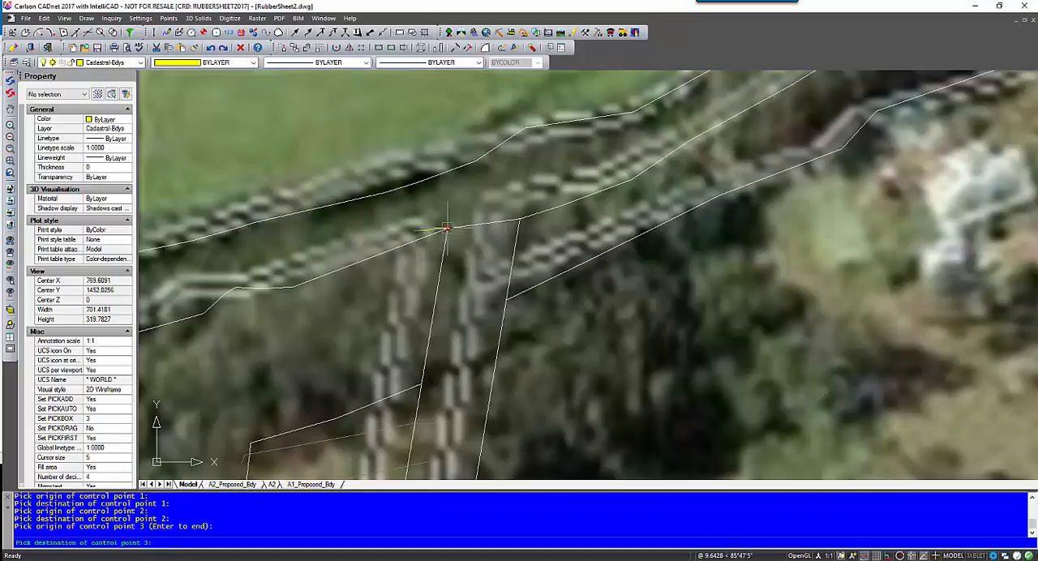
pyautogui.click(446, 235)
# Set control point 4 at the V-shaped boundary corner south of the wooded riverside lot, from the image corner to the linework.
pyautogui.scroll(-3, 452, 271)
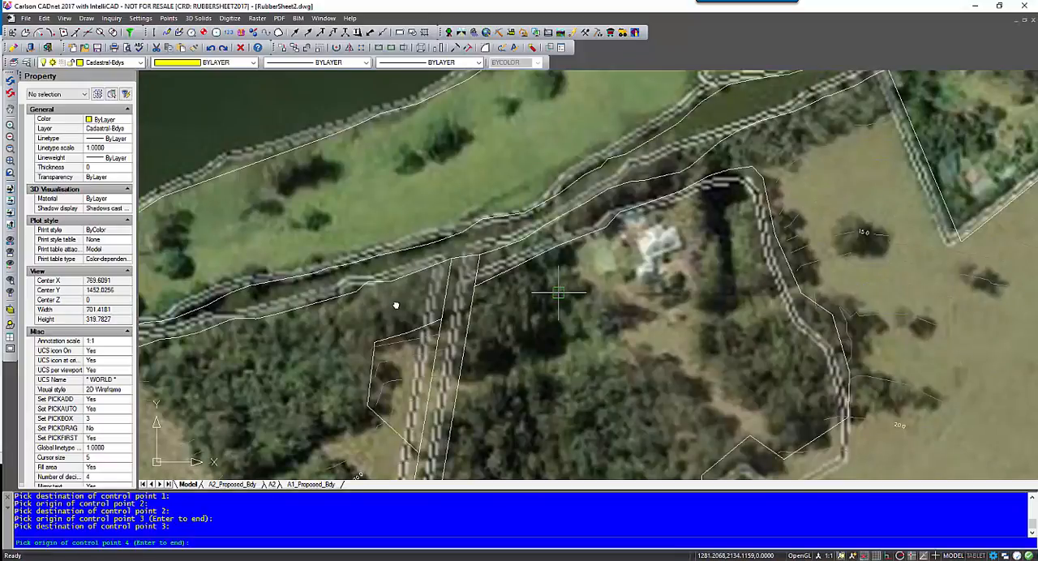
pyautogui.scroll(1, 398, 307)
pyautogui.moveTo(602, 199)
pyautogui.mouseDown(button='middle')
pyautogui.moveTo(461, 270)
pyautogui.moveTo(524, 167)
pyautogui.mouseUp(button='middle')
pyautogui.scroll(-1, 486, 291)
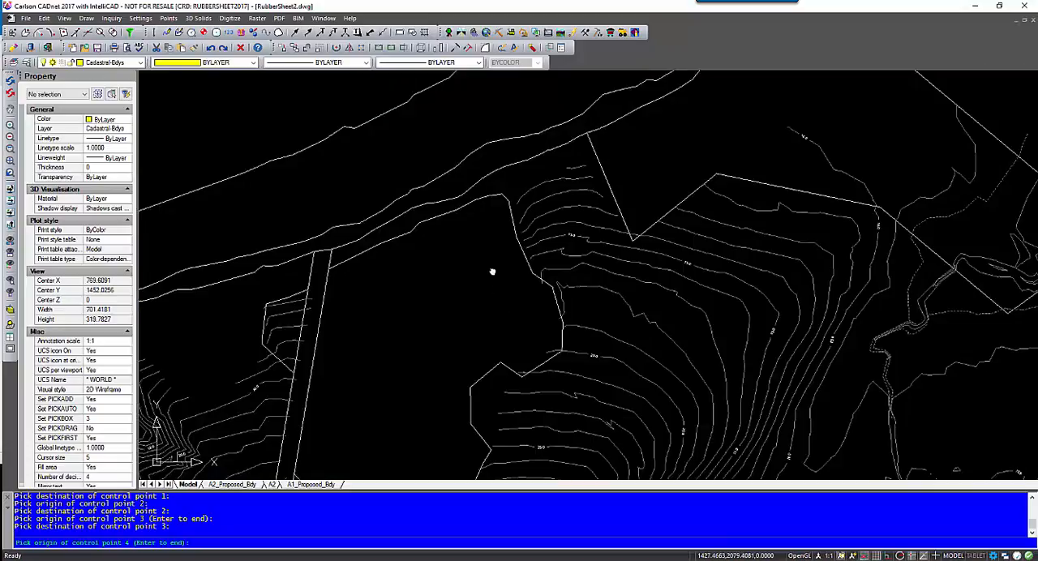
pyautogui.moveTo(492, 272); pyautogui.dragTo(477, 200, button='middle')
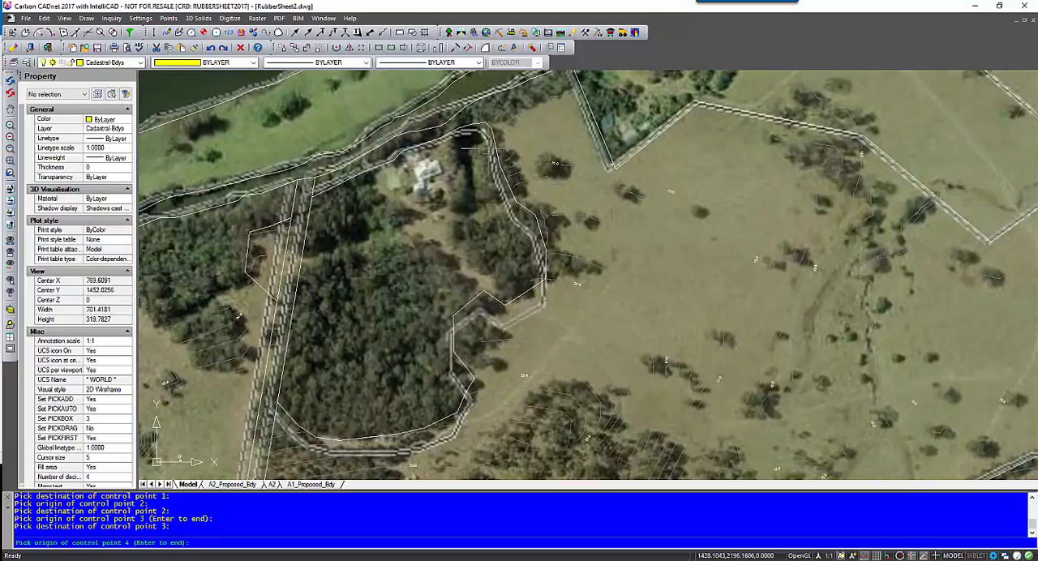
pyautogui.moveTo(564, 150); pyautogui.dragTo(503, 250, button='middle')
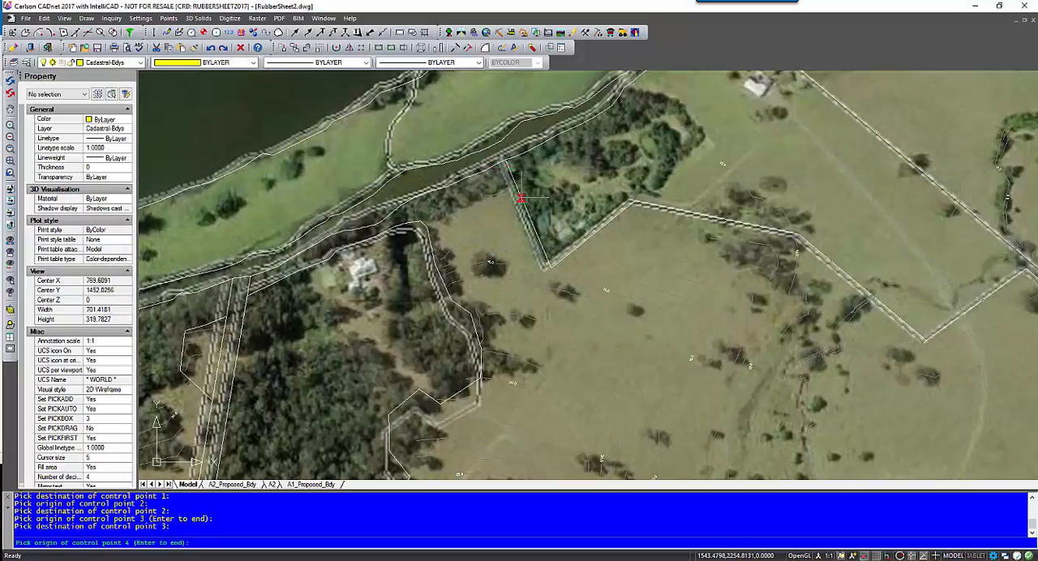
pyautogui.scroll(5, 556, 265)
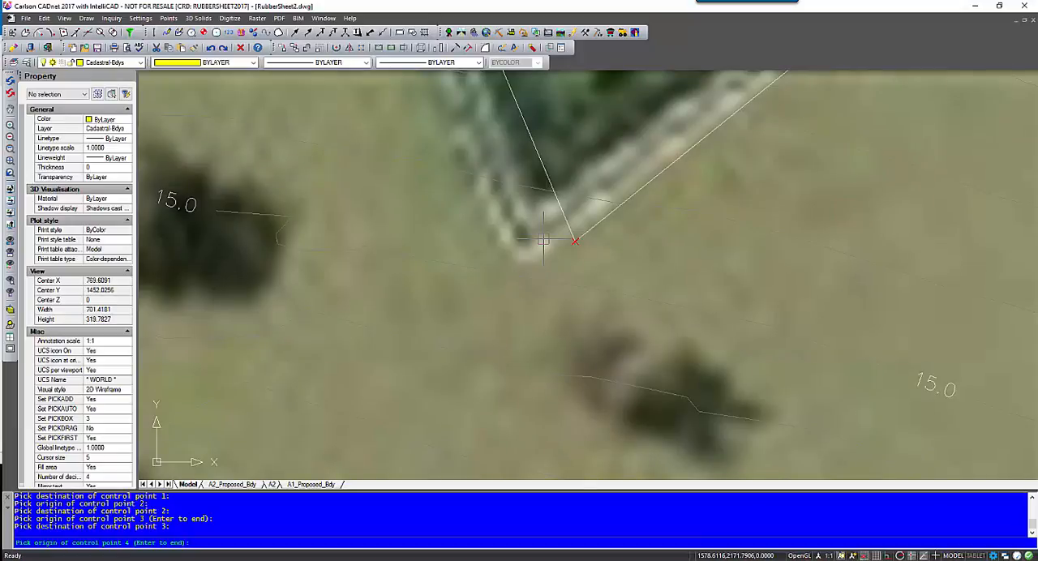
pyautogui.click(523, 240)
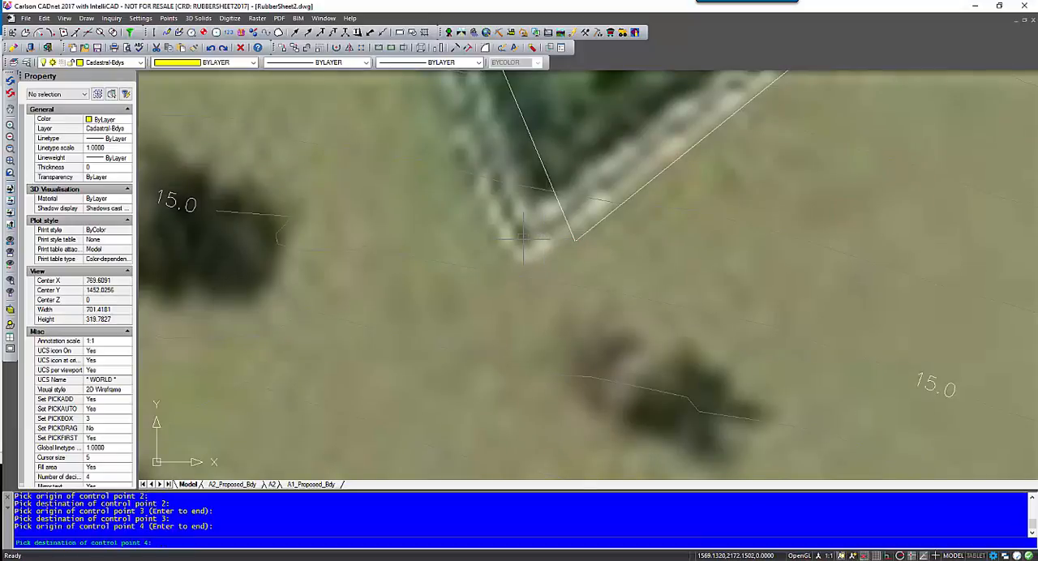
pyautogui.click(574, 240)
# Set control point 5 at the peaked boundary corner northeast of the V-shaped corner, from the image corner to the drawn vertex.
pyautogui.scroll(3, 676, 225)
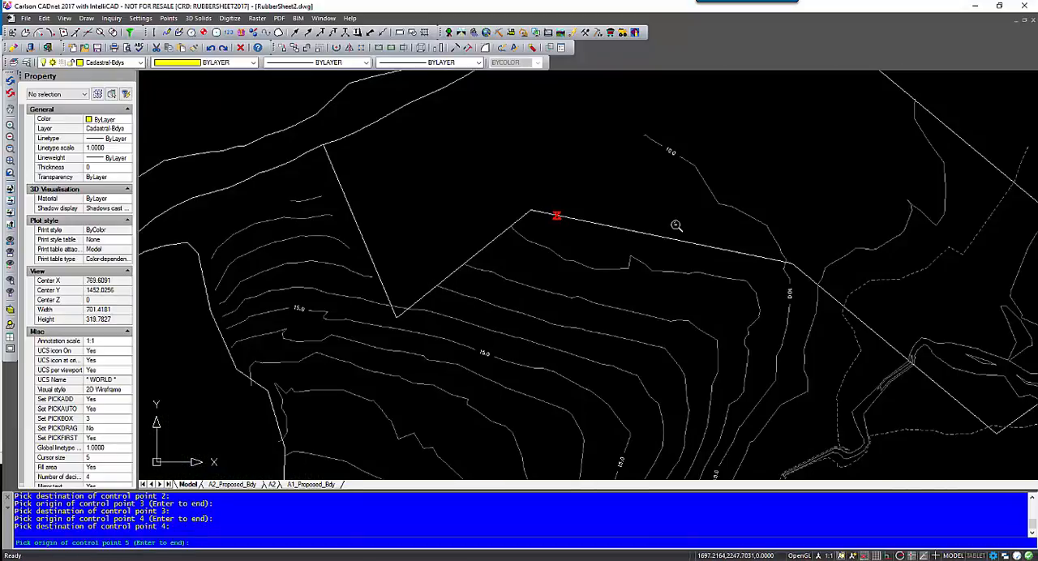
pyautogui.moveTo(676, 225); pyautogui.dragTo(435, 204, button='middle')
pyautogui.moveTo(496, 152); pyautogui.dragTo(530, 254, button='middle')
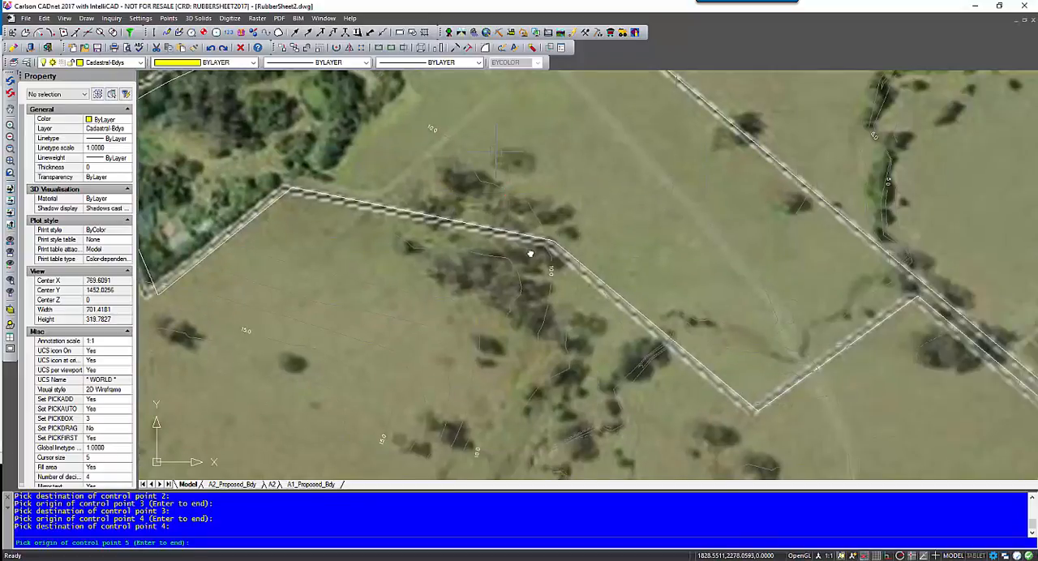
pyautogui.moveTo(490, 136)
pyautogui.mouseDown(button='middle')
pyautogui.moveTo(493, 273)
pyautogui.moveTo(488, 210)
pyautogui.mouseUp(button='middle')
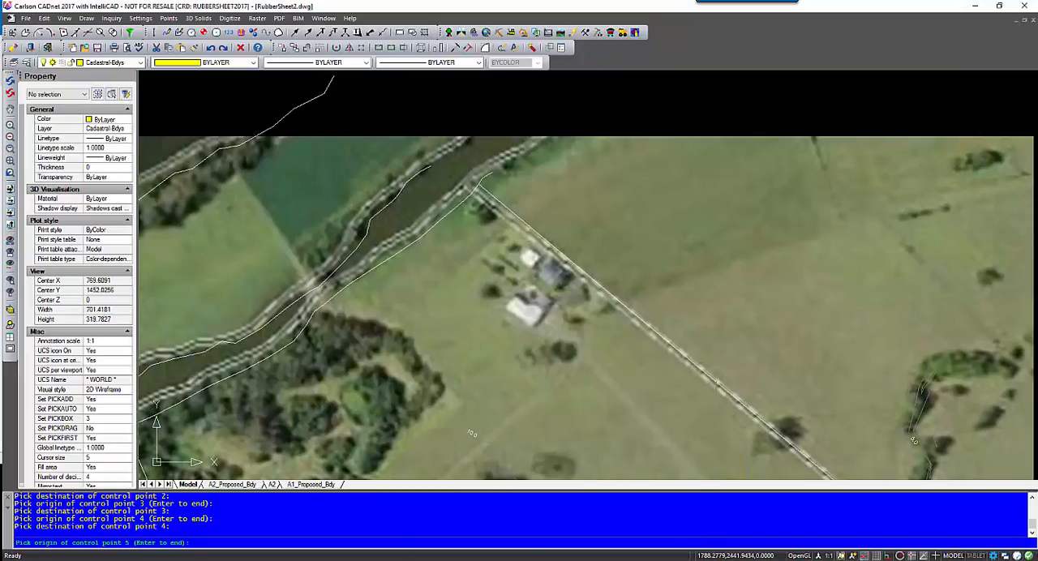
pyautogui.scroll(-2, 474, 276)
pyautogui.moveTo(513, 340); pyautogui.dragTo(449, 223, button='middle')
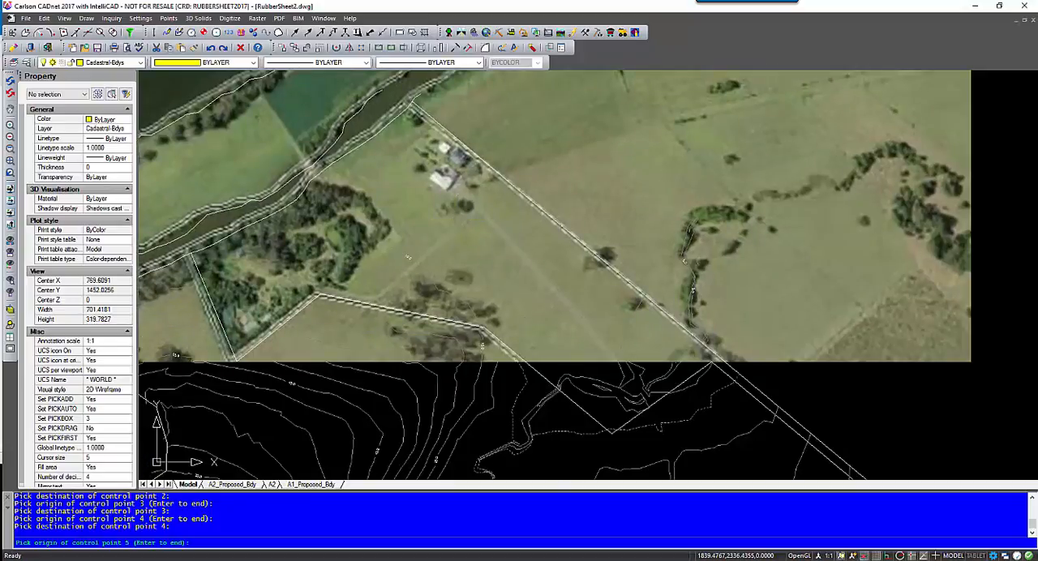
pyautogui.moveTo(714, 351); pyautogui.dragTo(785, 317, button='middle')
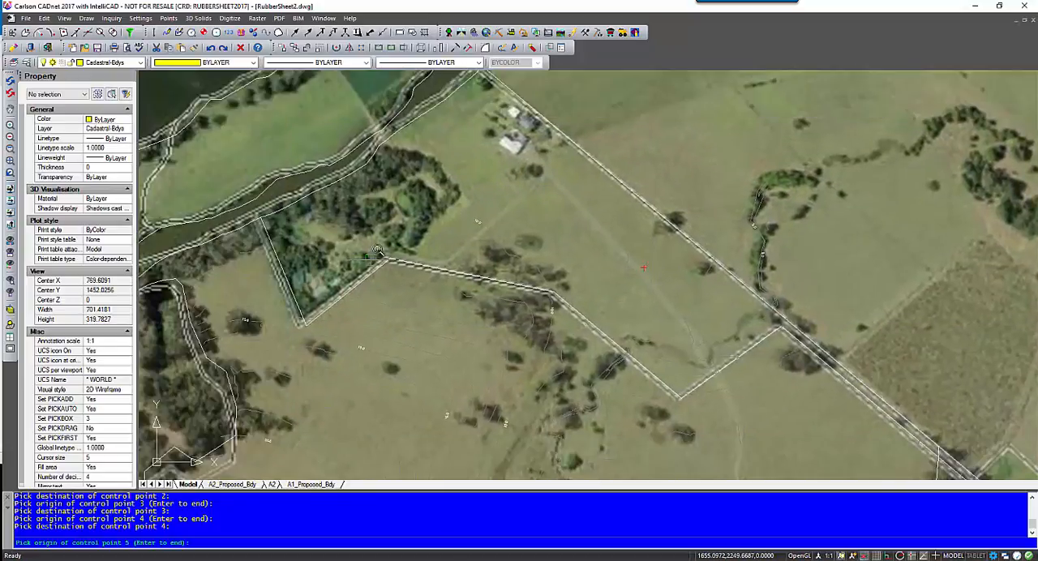
pyautogui.scroll(5, 378, 250)
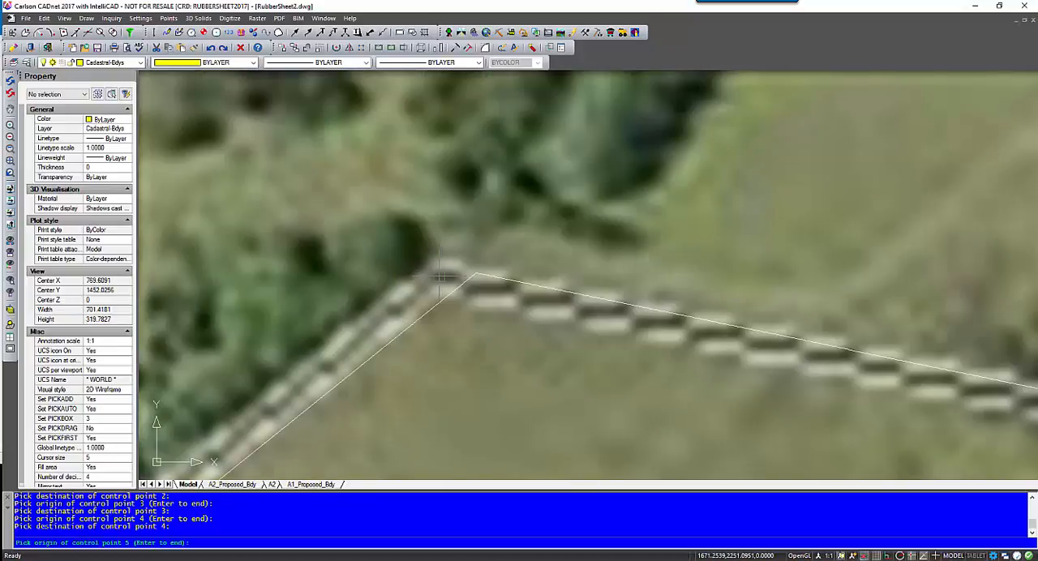
pyautogui.click(442, 278)
pyautogui.click(475, 274)
# Set control point 6 at the eastern boundary corner where the narrow road reserve turns south, from the image to the drawn vertex.
pyautogui.moveTo(644, 278)
pyautogui.mouseDown(button='middle')
pyautogui.moveTo(686, 338)
pyautogui.moveTo(732, 336)
pyautogui.mouseUp(button='middle')
pyautogui.moveTo(863, 449); pyautogui.dragTo(449, 231, button='middle')
pyautogui.moveTo(629, 282); pyautogui.dragTo(405, 223, button='middle')
pyautogui.scroll(-1, 603, 298)
pyautogui.moveTo(681, 348); pyautogui.dragTo(441, 171, button='middle')
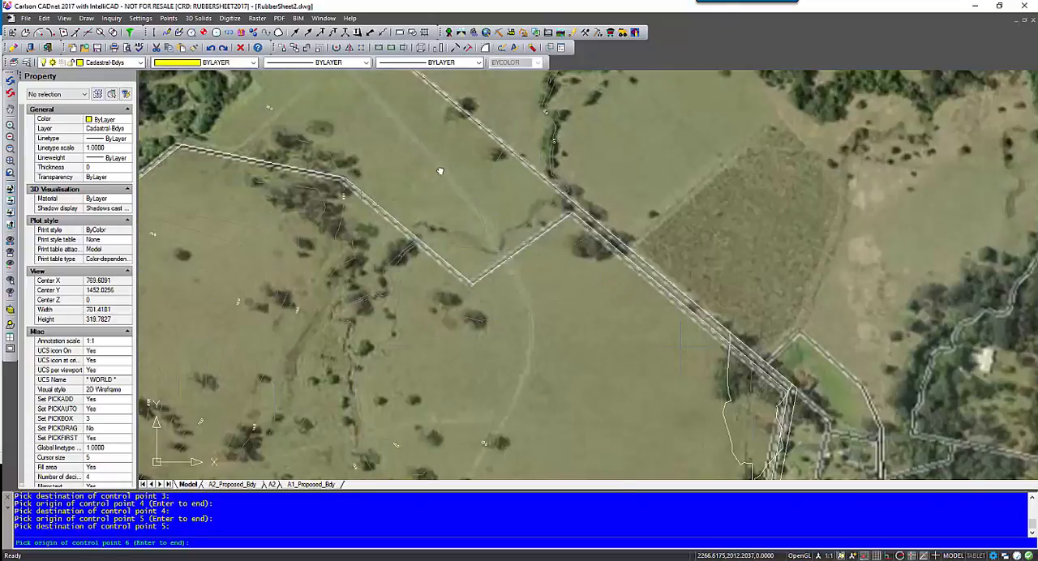
pyautogui.scroll(5, 549, 221)
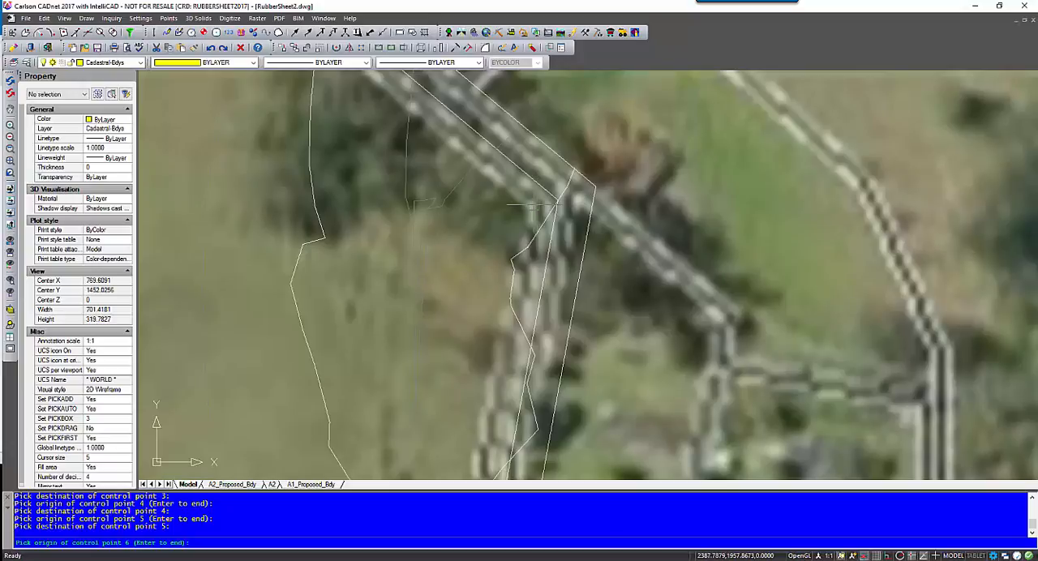
pyautogui.click(532, 207)
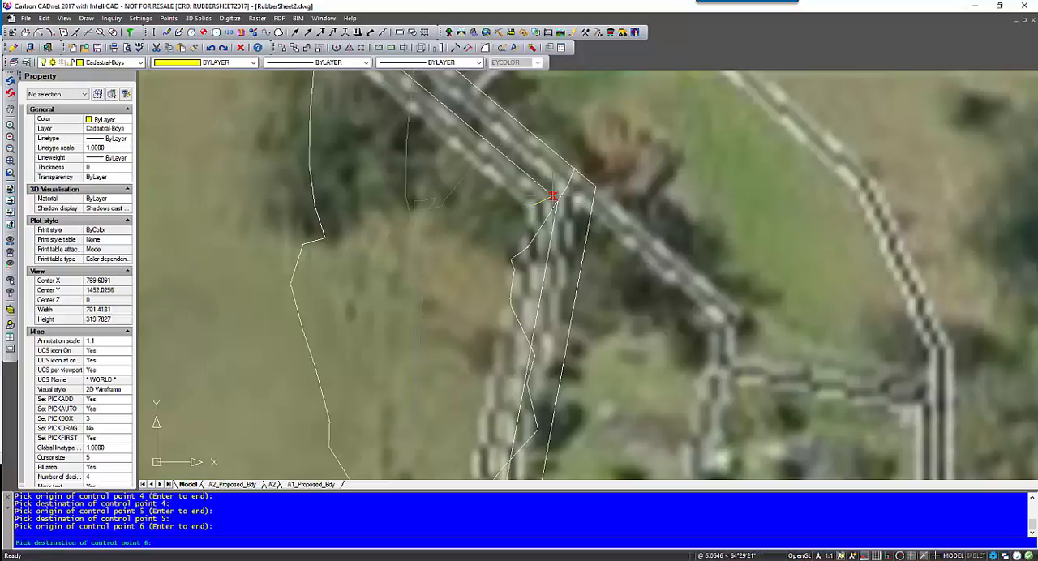
pyautogui.click(557, 201)
# Set control point 7 where the eastern road reserve's western line meets the main road boundary, from the image to the drawn corner.
pyautogui.scroll(-5, 409, 258)
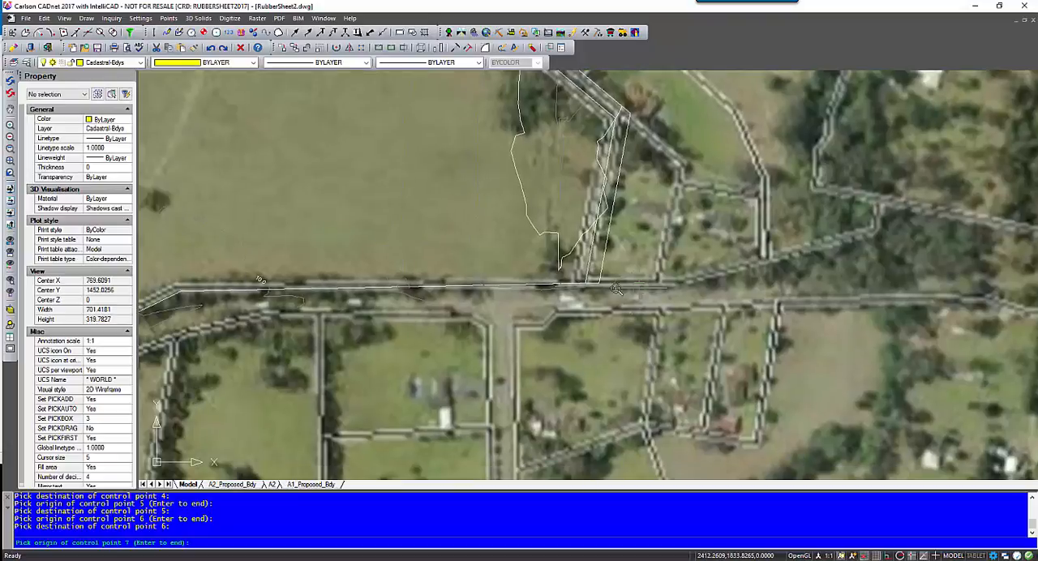
pyautogui.scroll(2, 559, 274)
pyautogui.scroll(1, 559, 274)
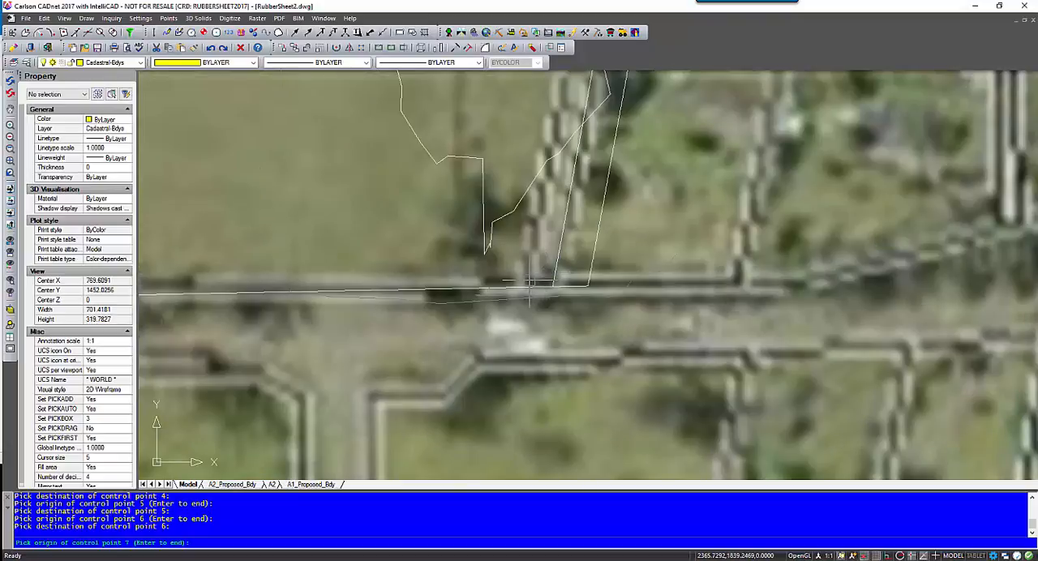
pyautogui.scroll(1, 528, 282)
pyautogui.click(528, 281)
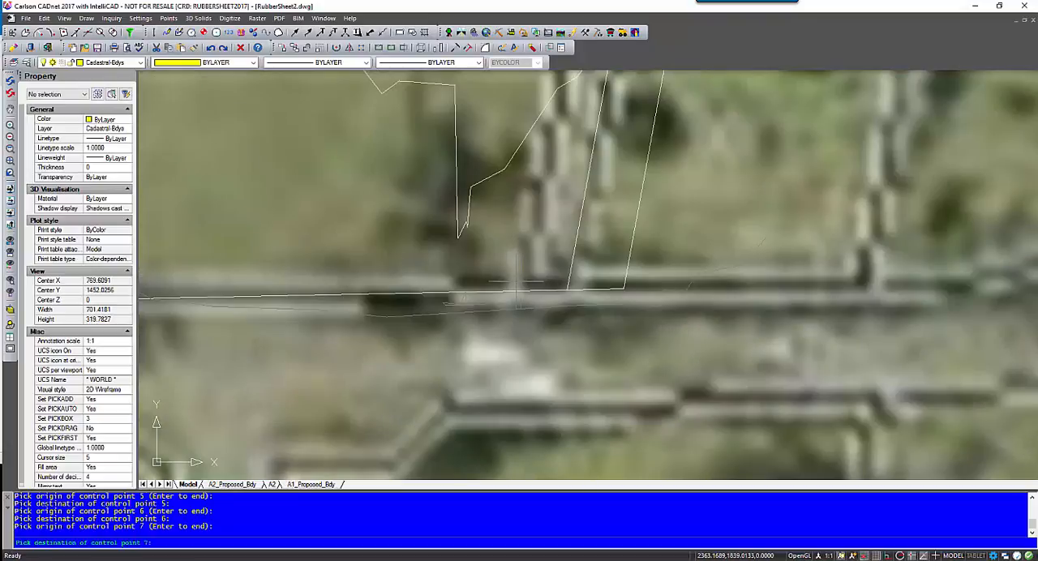
pyautogui.click(557, 291)
# Set control point 8 at the main road boundary's bend west of the eastern road reserve, from the image to the drawn vertex.
pyautogui.scroll(-4, 451, 312)
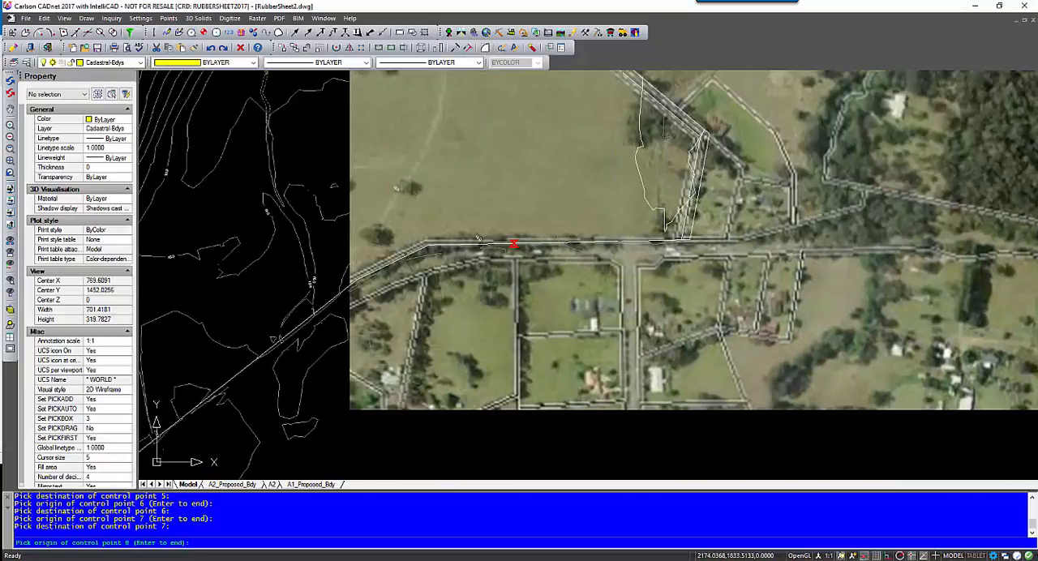
pyautogui.scroll(4, 426, 240)
pyautogui.scroll(1, 416, 236)
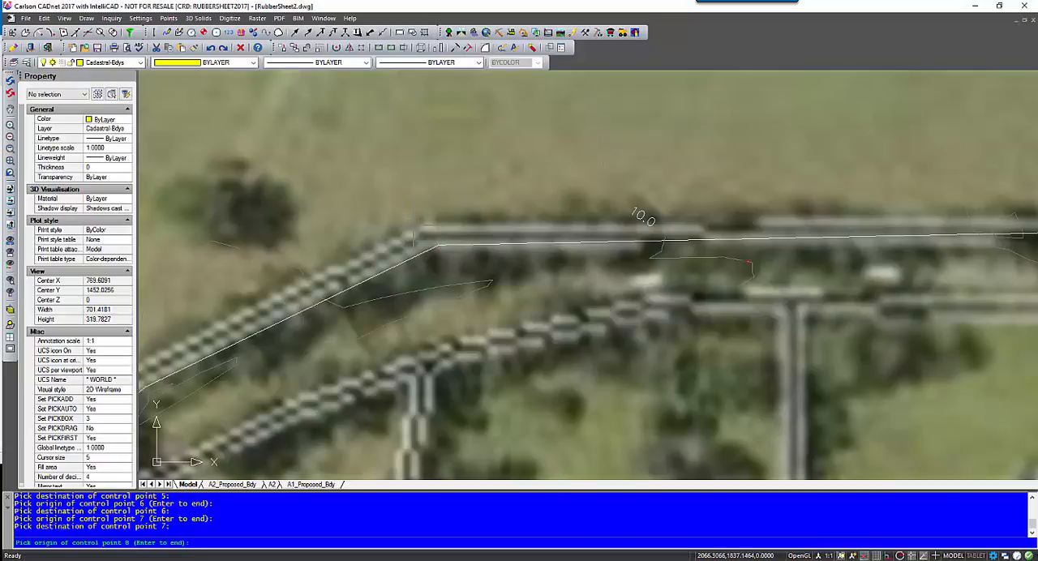
pyautogui.click(423, 233)
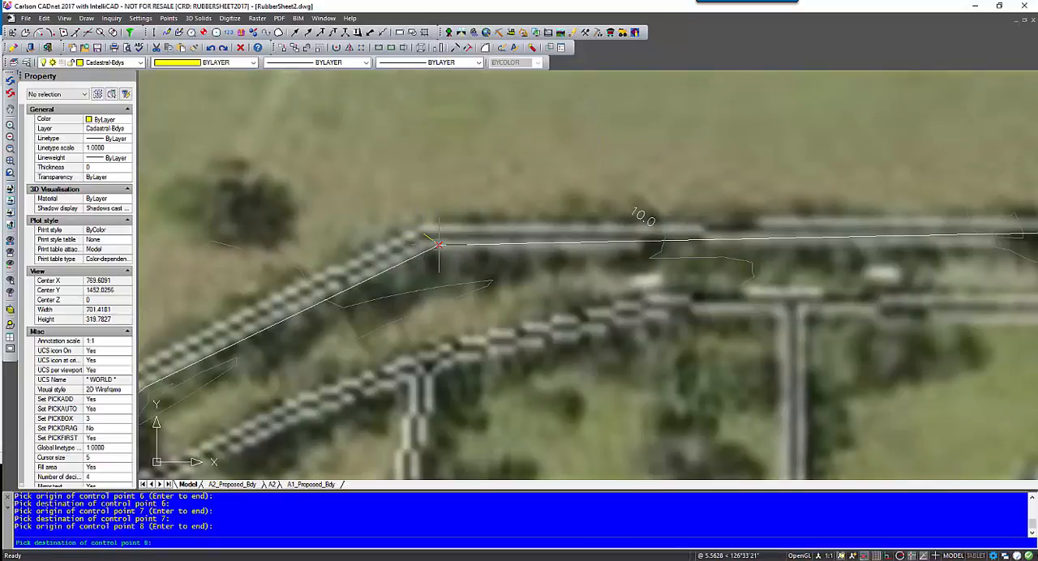
pyautogui.click(439, 245)
# Set control point 9 where the angled lot boundary meets the diagonal main road's northern line, from the image to the drawn junction.
pyautogui.moveTo(198, 341)
pyautogui.mouseDown(button='middle')
pyautogui.moveTo(528, 236)
pyautogui.moveTo(690, 143)
pyautogui.mouseUp(button='middle')
pyautogui.scroll(-3, 527, 235)
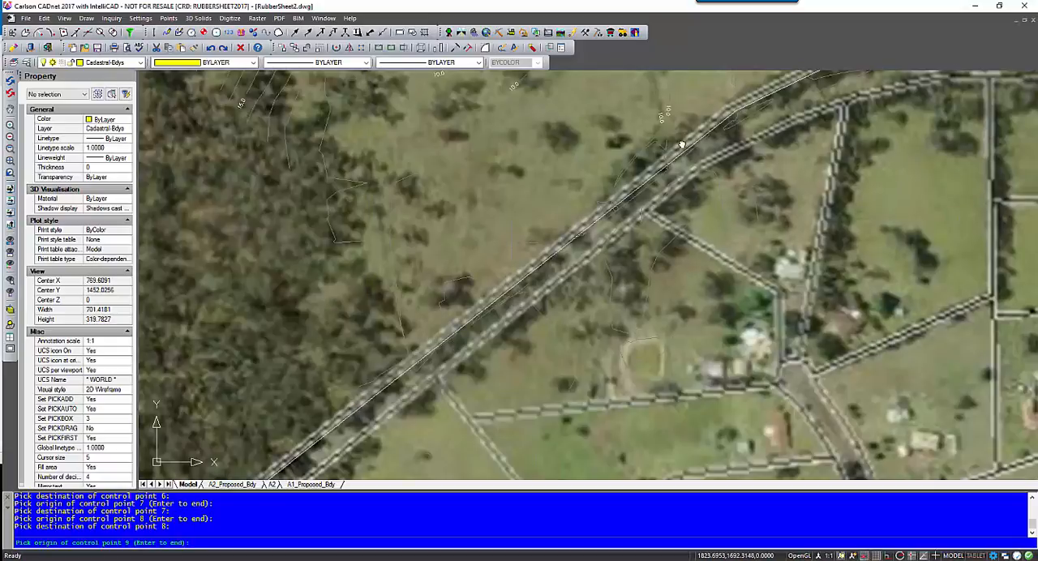
pyautogui.moveTo(487, 273)
pyautogui.mouseDown(button='middle')
pyautogui.moveTo(661, 156)
pyautogui.moveTo(639, 147)
pyautogui.mouseUp(button='middle')
pyautogui.scroll(1, 443, 353)
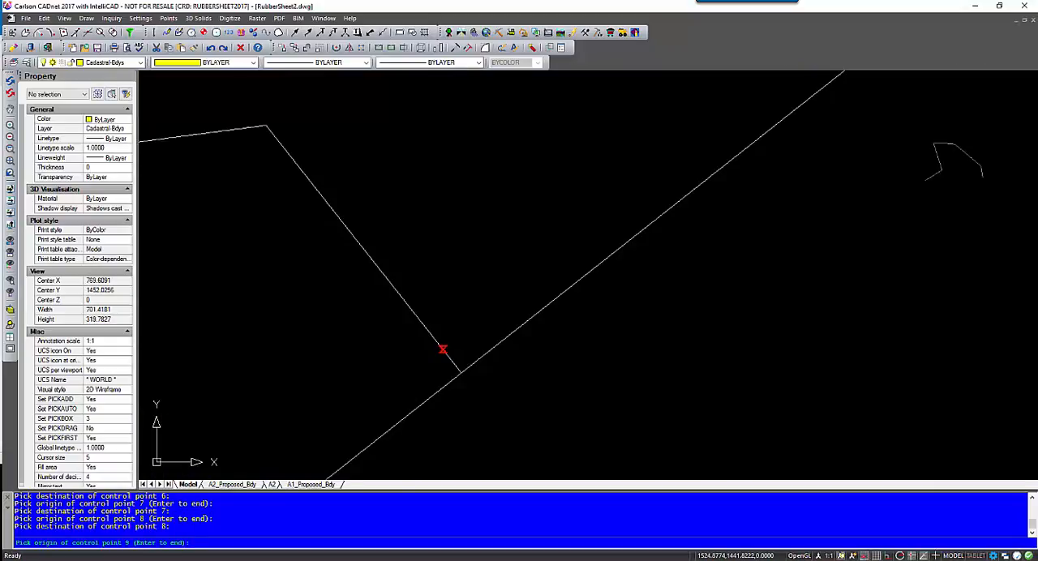
pyautogui.scroll(1, 439, 394)
pyautogui.click(464, 360)
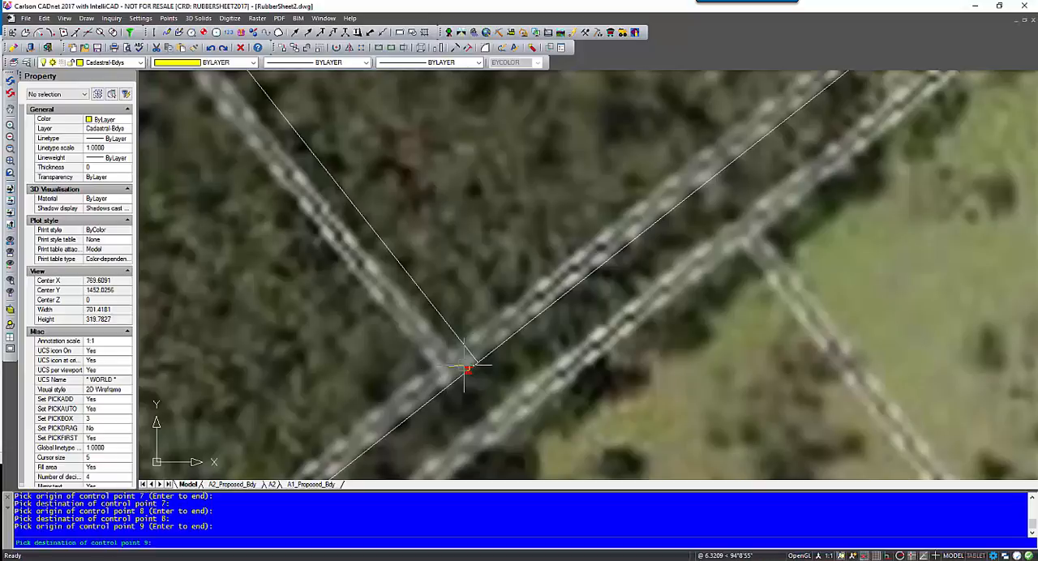
pyautogui.click(476, 362)
# Set control point 10 at the southern boundary corner where the diagonal road turns west, from the image corner to the drawn vertex.
pyautogui.scroll(-2, 415, 378)
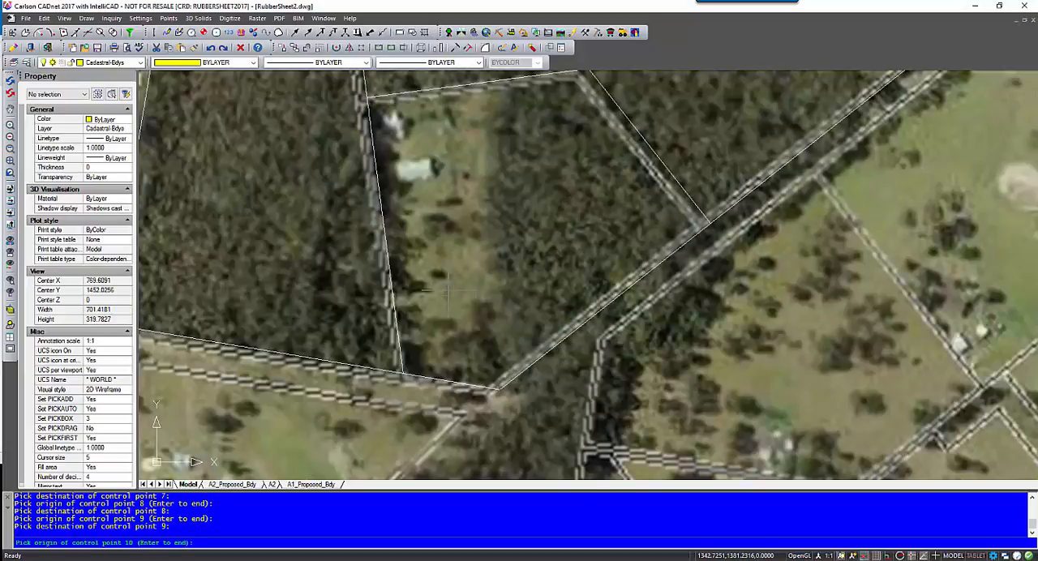
pyautogui.moveTo(414, 378); pyautogui.dragTo(502, 321, button='middle')
pyautogui.scroll(1, 503, 321)
pyautogui.scroll(2, 597, 339)
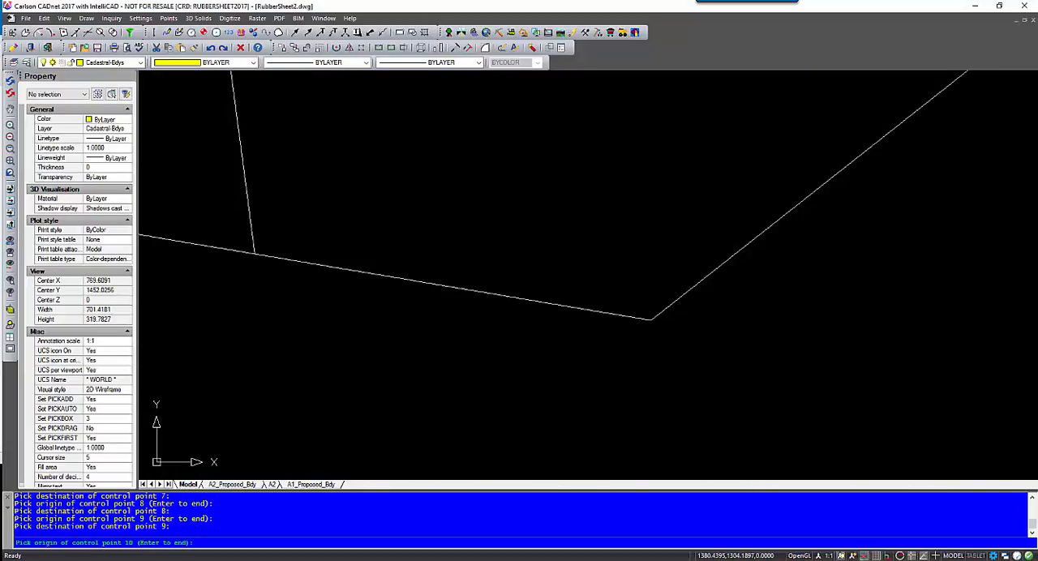
pyautogui.click(597, 334)
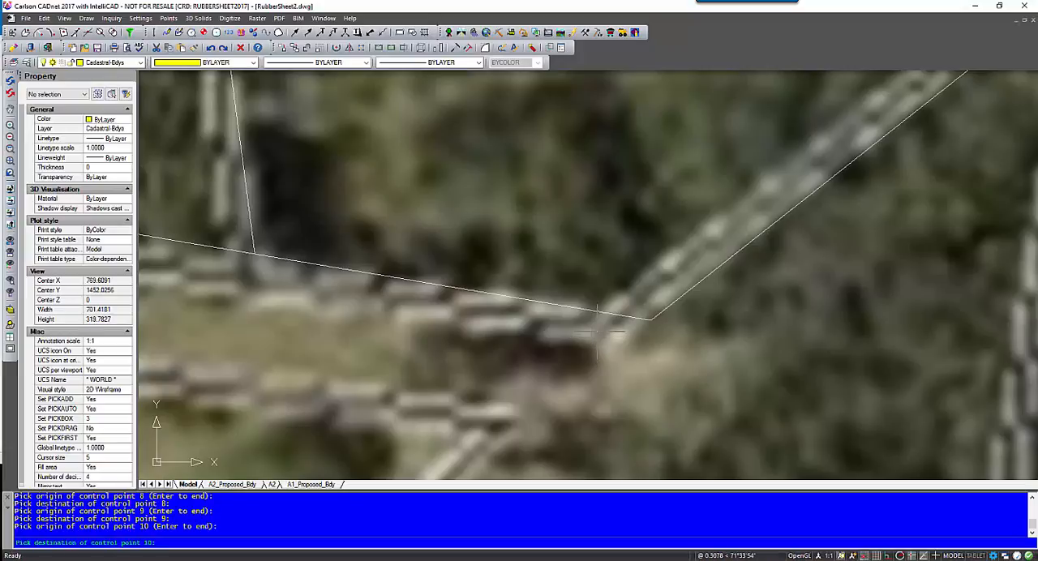
pyautogui.click(651, 319)
# Set control point 11 where the north-south road reserve's eastern line meets the southern road boundary, from the image to the drawn corner.
pyautogui.scroll(-2, 548, 321)
pyautogui.moveTo(386, 292); pyautogui.dragTo(704, 311, button='middle')
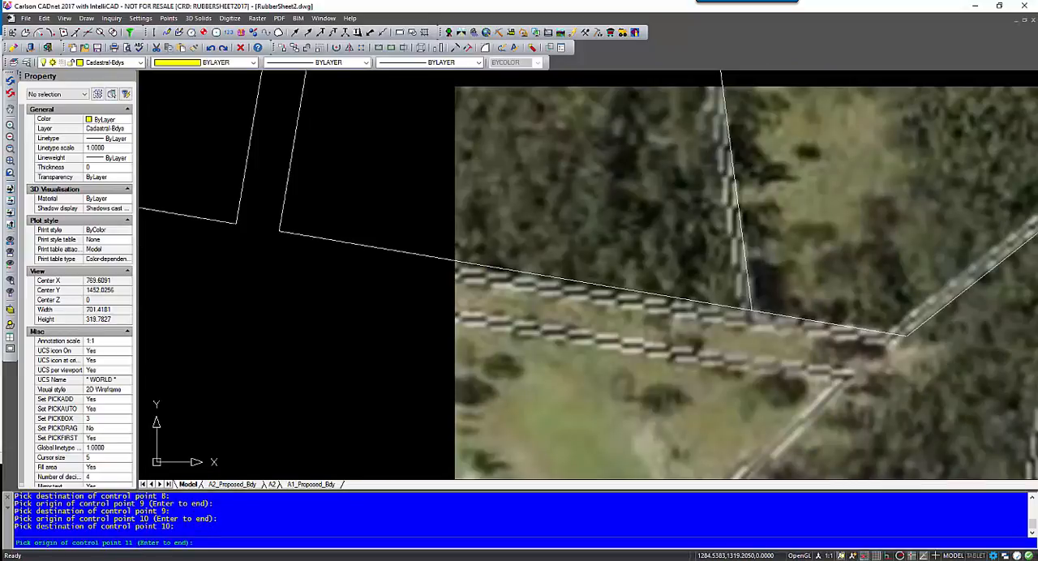
pyautogui.moveTo(304, 229); pyautogui.dragTo(496, 291, button='middle')
pyautogui.scroll(1, 459, 292)
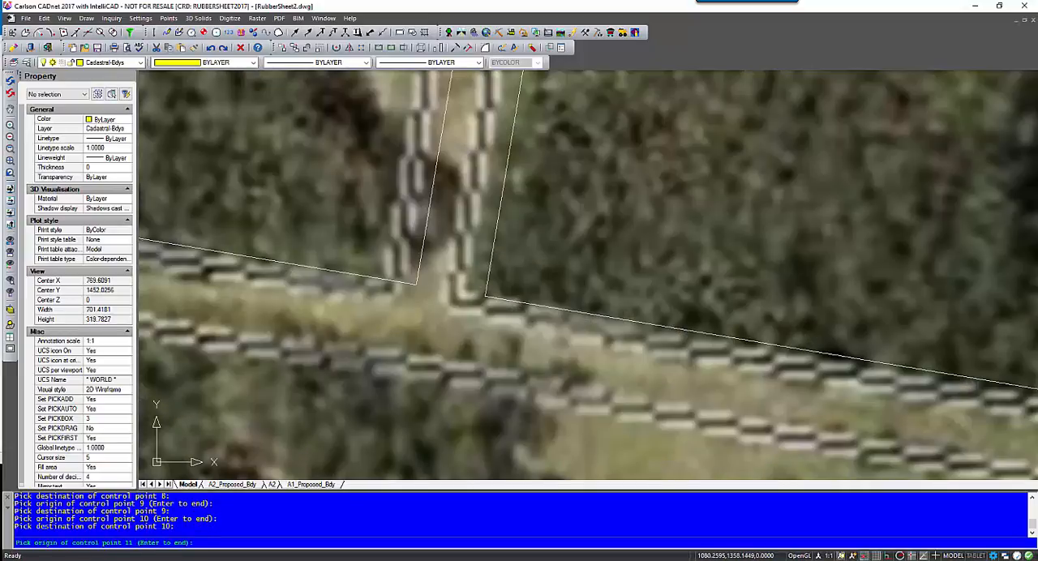
pyautogui.click(452, 300)
pyautogui.click(484, 296)
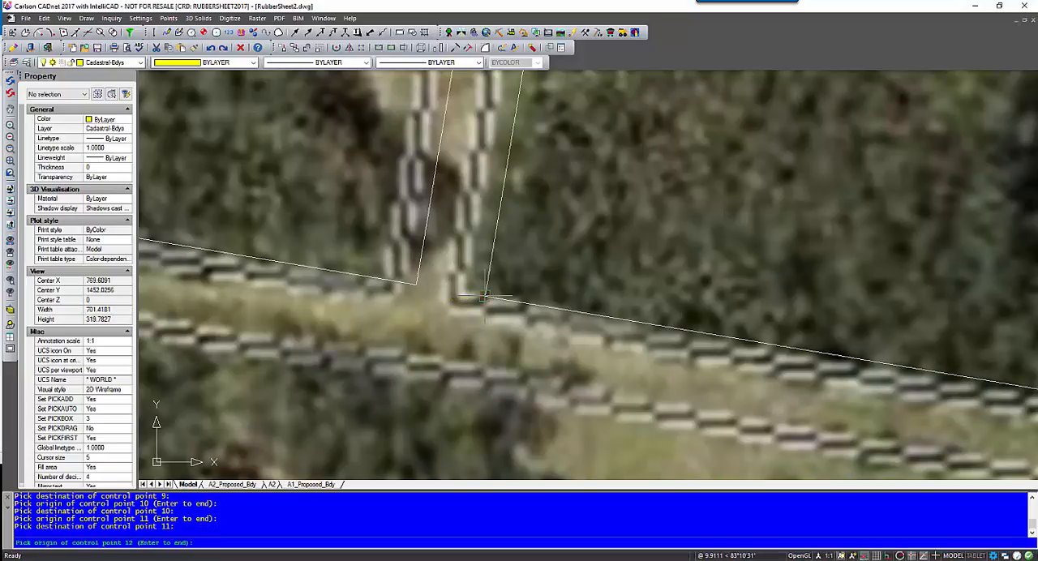
# End control point picking after point 11 and apply the rubber-sheet transformation to SIX_Image.jpg.
pyautogui.scroll(-6, 542, 263)
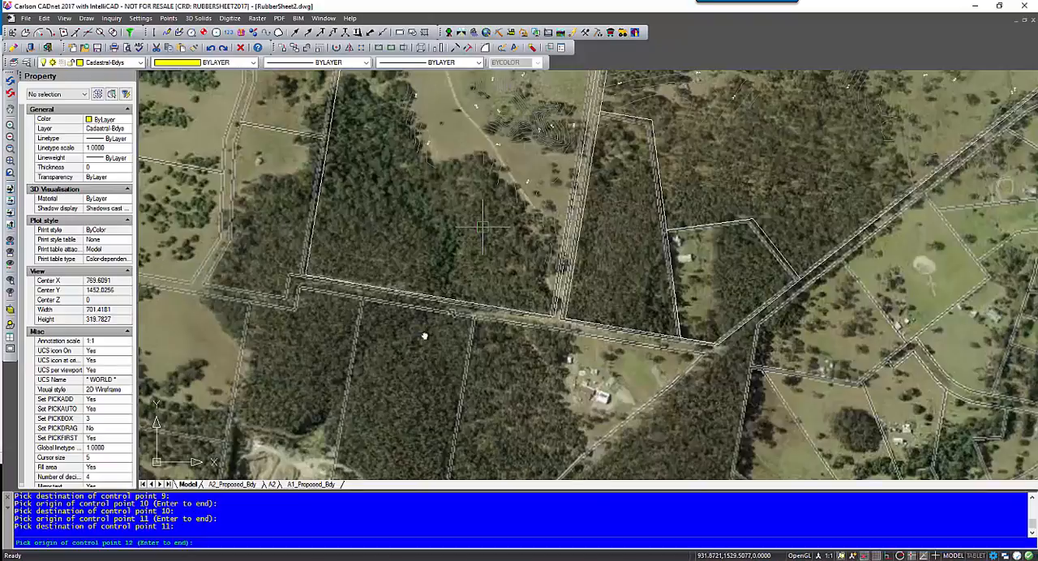
pyautogui.moveTo(482, 228); pyautogui.dragTo(430, 321, button='middle')
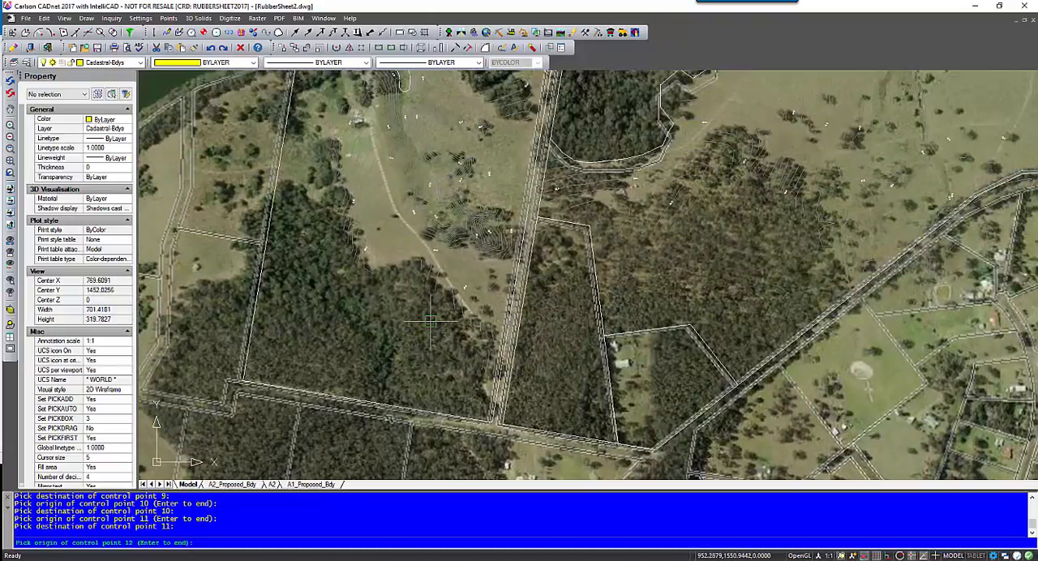
pyautogui.moveTo(487, 213); pyautogui.dragTo(424, 276, button='middle')
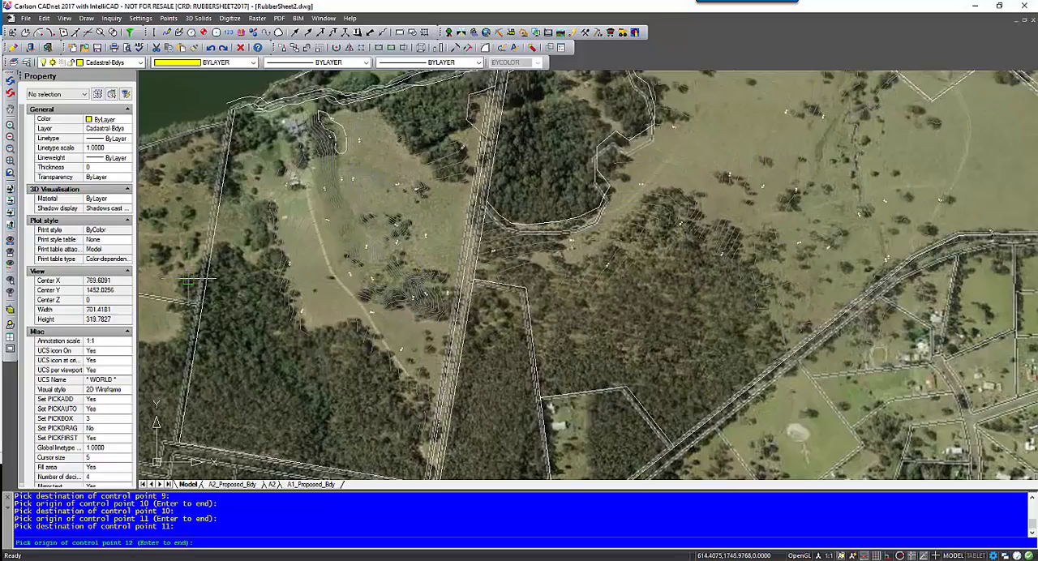
pyautogui.press('Return')
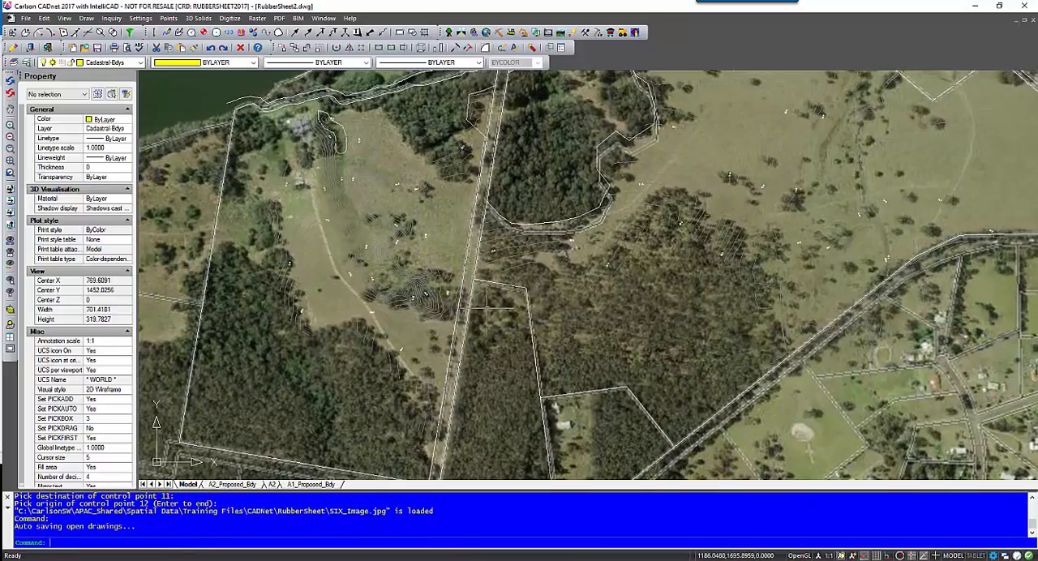
# Examine how the rubber-sheeted aerial image aligns with the cadastral boundaries along the southern roads, eastern reserve and northern lots.
pyautogui.scroll(-2, 229, 162)
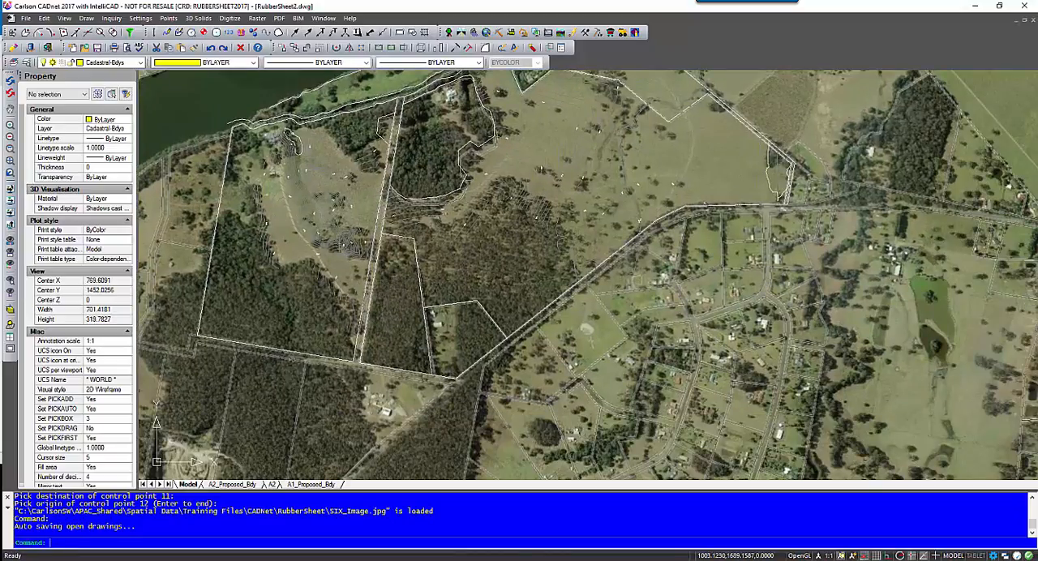
pyautogui.scroll(2, 383, 368)
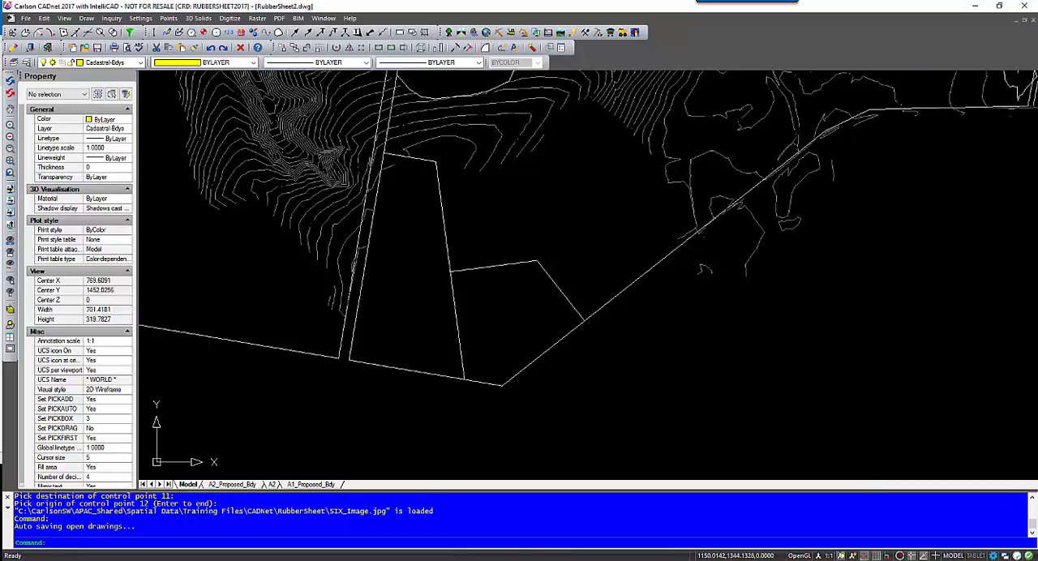
pyautogui.moveTo(523, 326); pyautogui.dragTo(418, 327, button='middle')
pyautogui.moveTo(526, 189); pyautogui.dragTo(278, 335, button='middle')
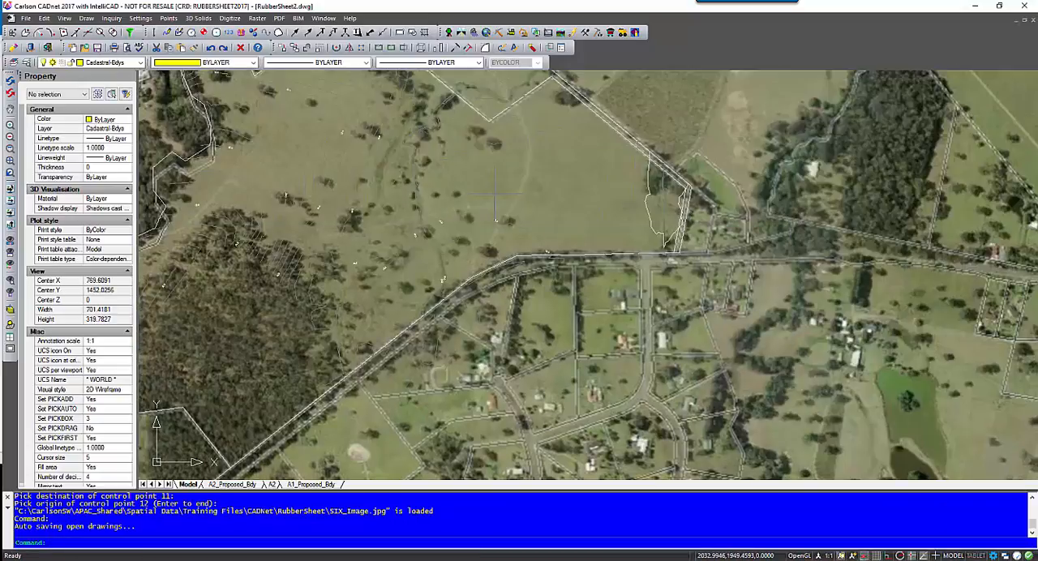
pyautogui.moveTo(570, 237); pyautogui.dragTo(563, 293, button='middle')
pyautogui.moveTo(371, 321); pyautogui.dragTo(473, 374, button='middle')
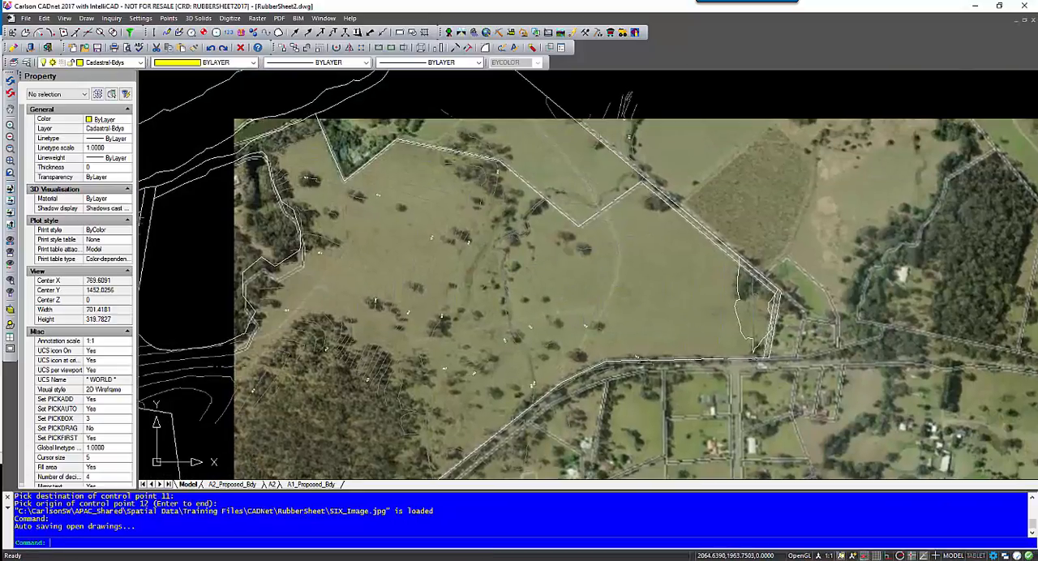
pyautogui.moveTo(420, 292); pyautogui.dragTo(523, 310, button='middle')
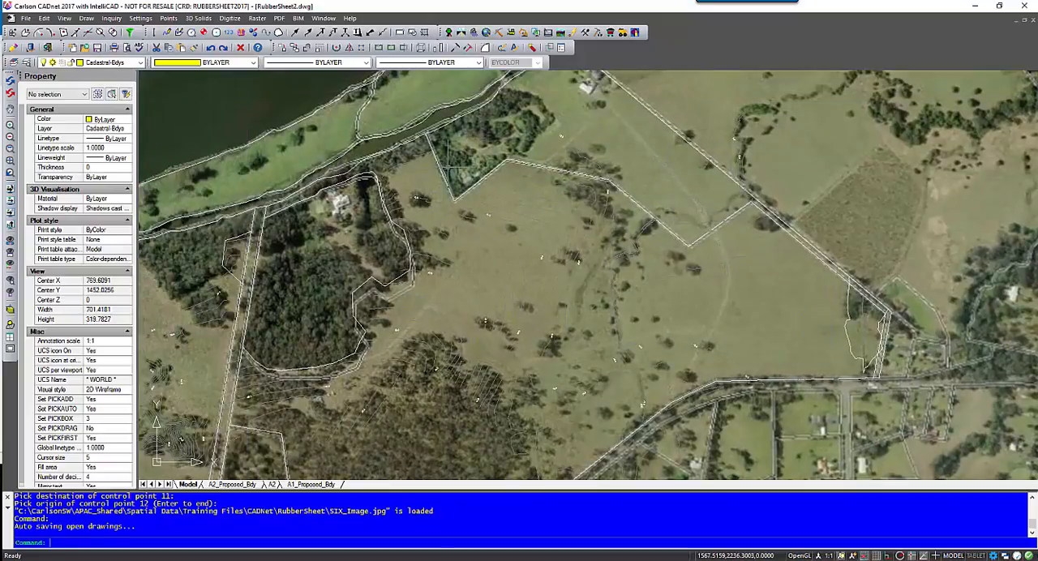
pyautogui.moveTo(481, 234); pyautogui.dragTo(545, 116, button='middle')
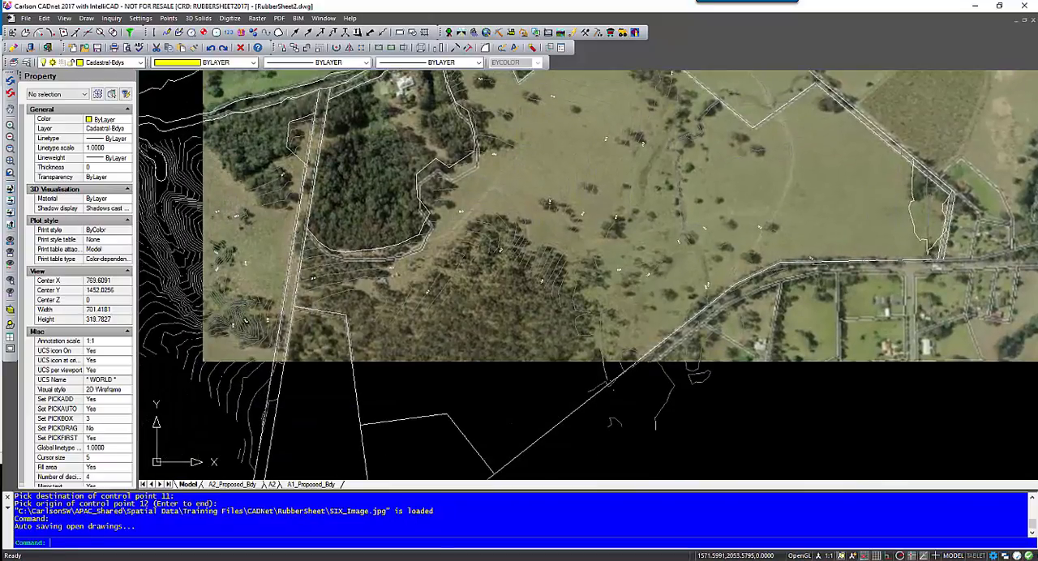
pyautogui.moveTo(473, 174); pyautogui.dragTo(467, 228, button='middle')
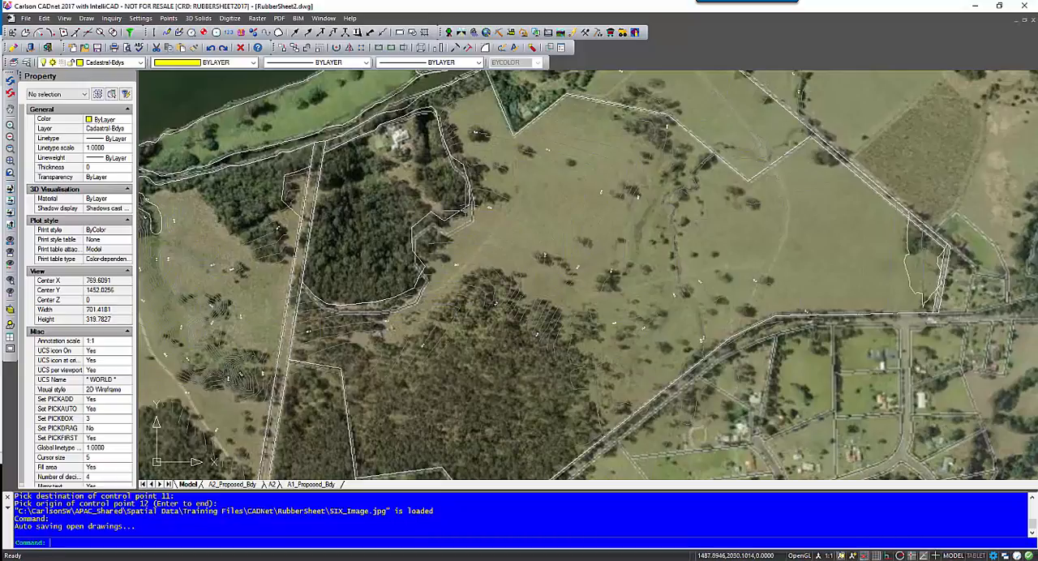
pyautogui.scroll(-3, 395, 294)
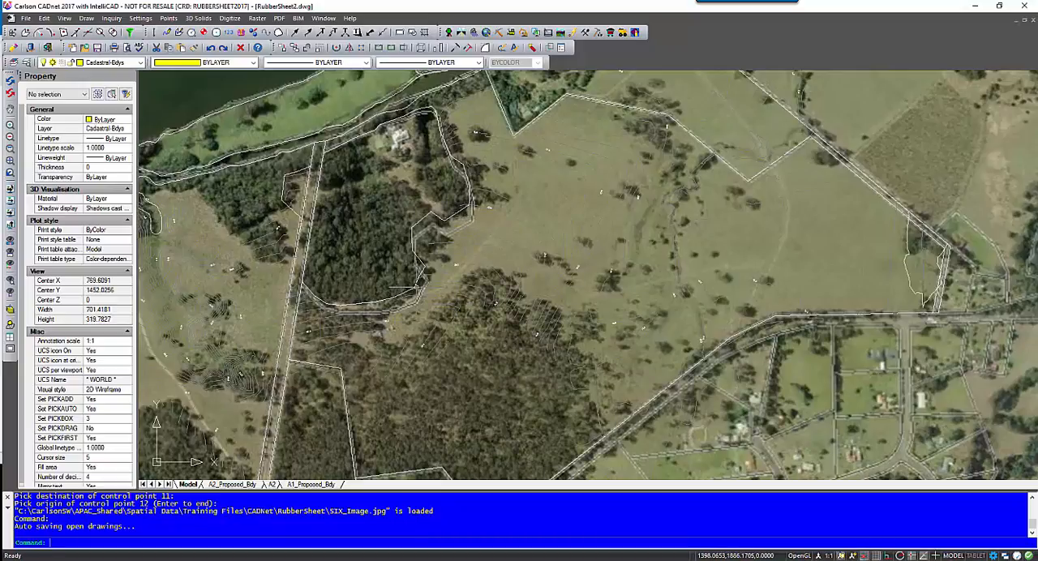